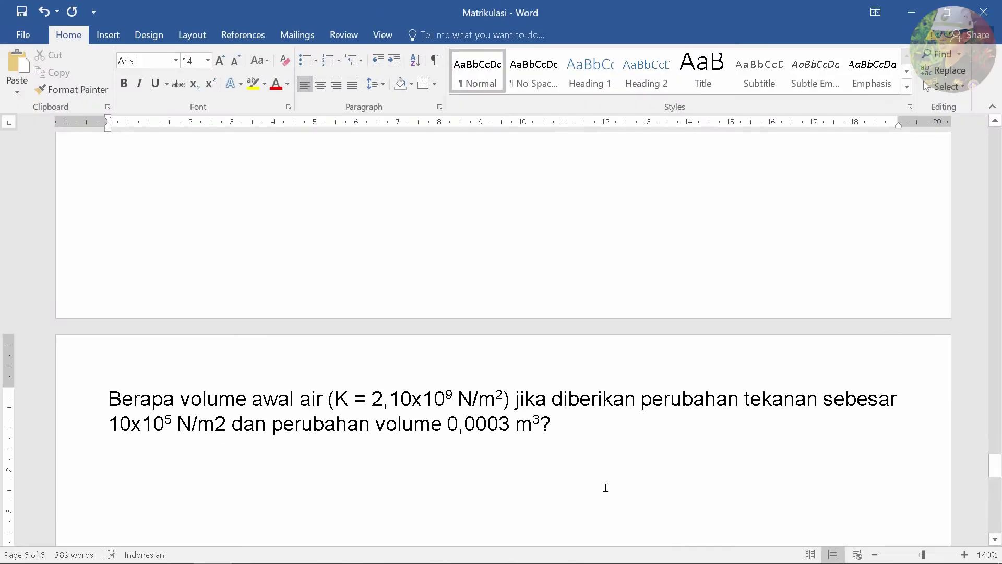
Step: Make the 2 in the second N/m2 a superscript so it reads N/m²
scroll(522, 482, "down", 1)
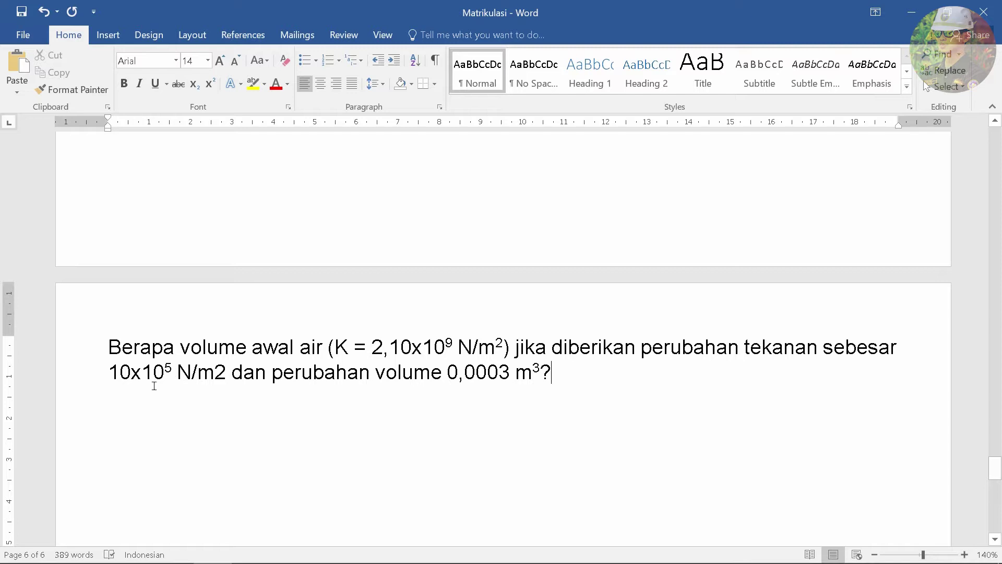
left_click(227, 375)
key("shift+Left")
key("ctrl+equal")
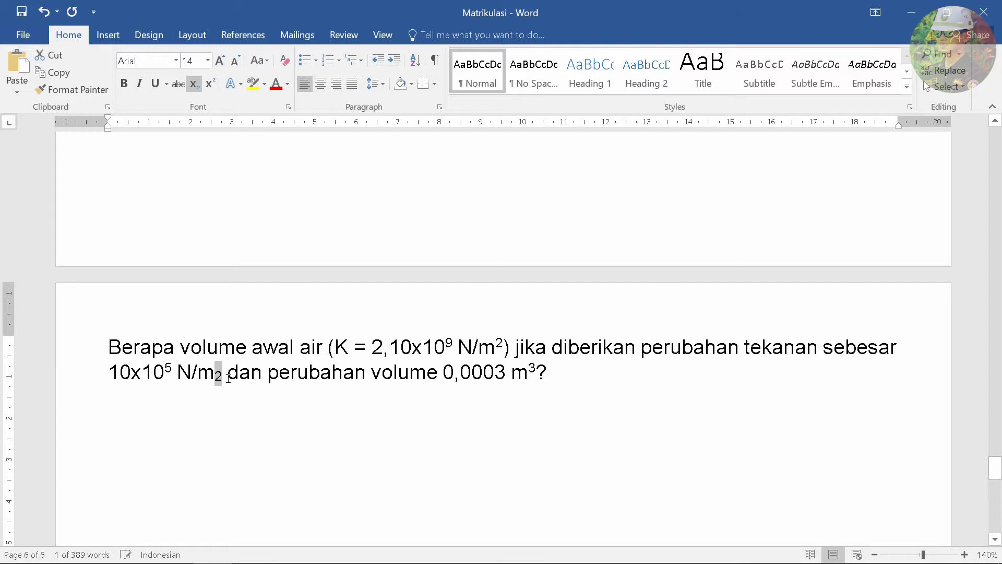
key("ctrl+shift+equal")
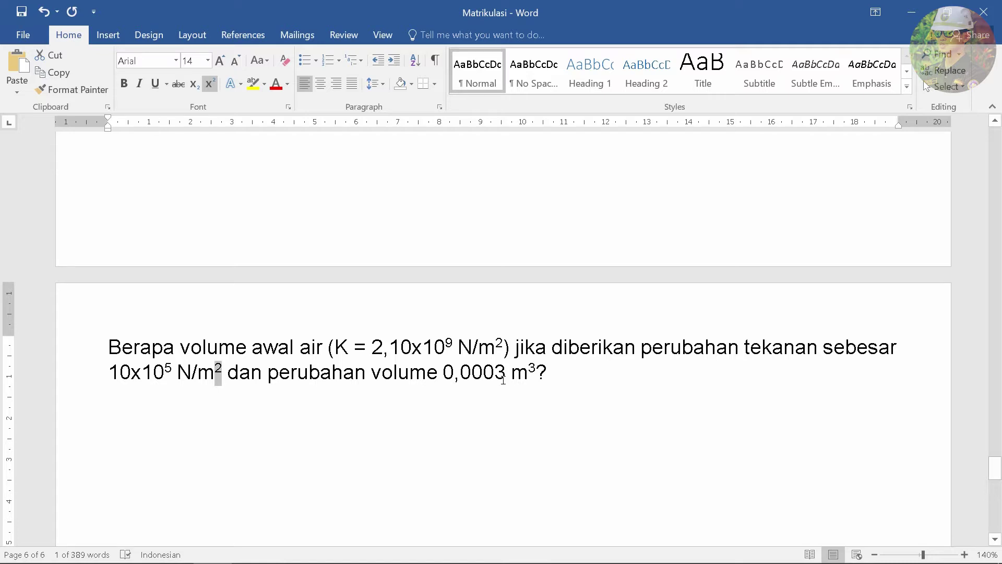
Step: Add a 'Diketahui:' line below the question, with an empty line after it
left_click(596, 378)
key("Return")
type("Diketahui:")
key("Return")
Step: Paste the K value from the question below Diketahui:
left_click_drag(335, 349, 495, 350)
key("ctrl+c")
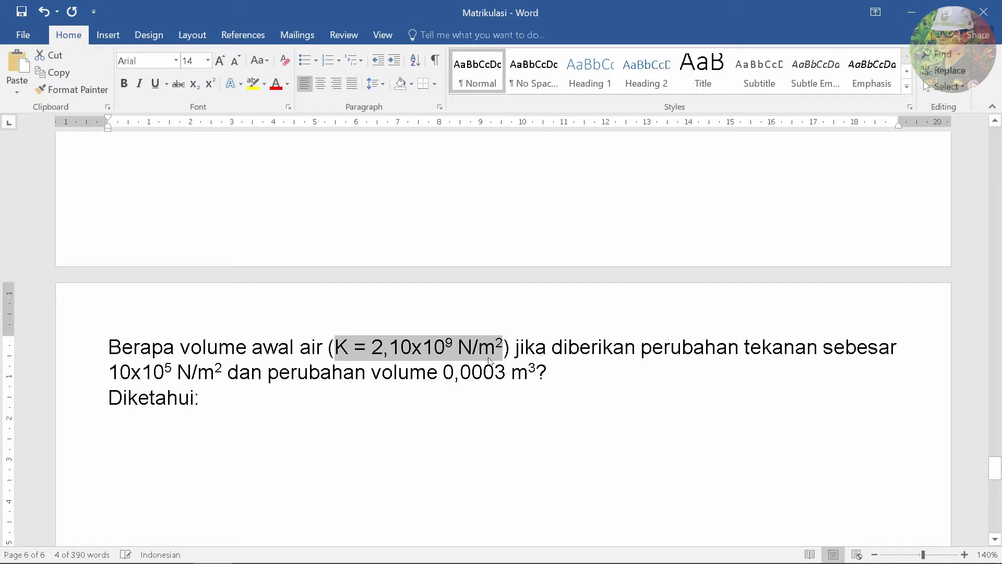
left_click(175, 443)
left_click(155, 425)
key("ctrl+v")
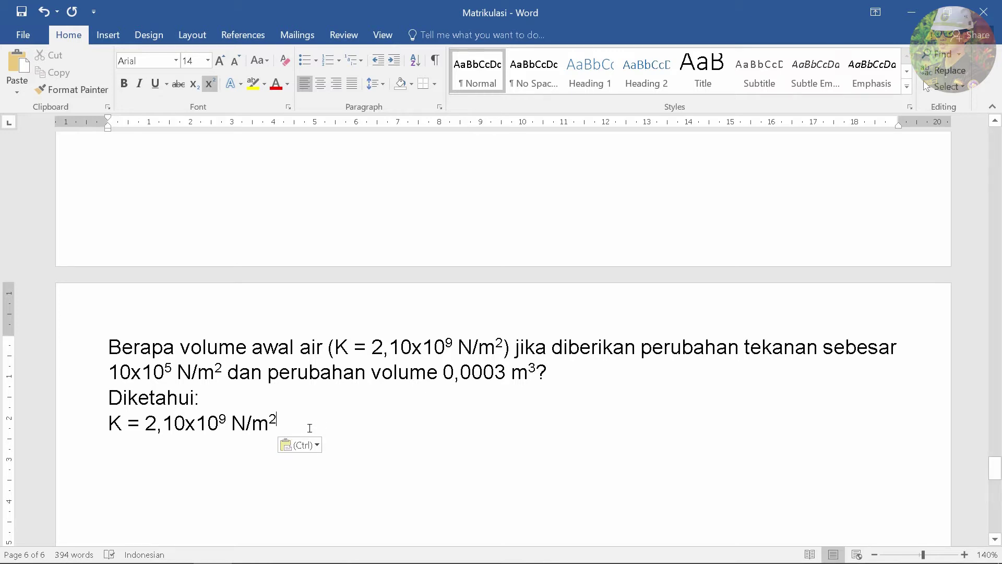
Step: Add the line dp = 10x10⁵ N/m², copied from the question
left_click(152, 462)
type("dp =")
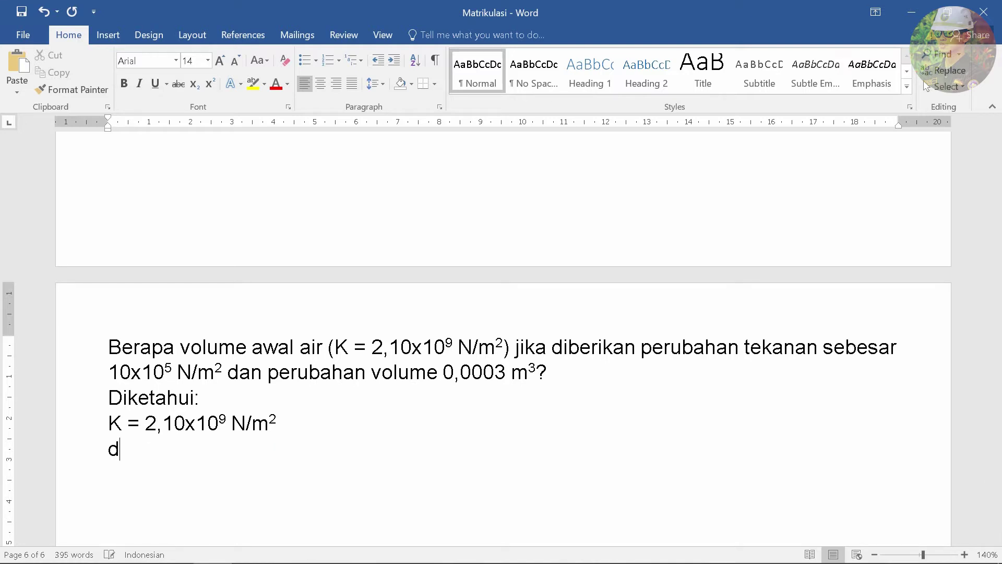
key("ctrl+z")
key("ctrl+z")
type("=")
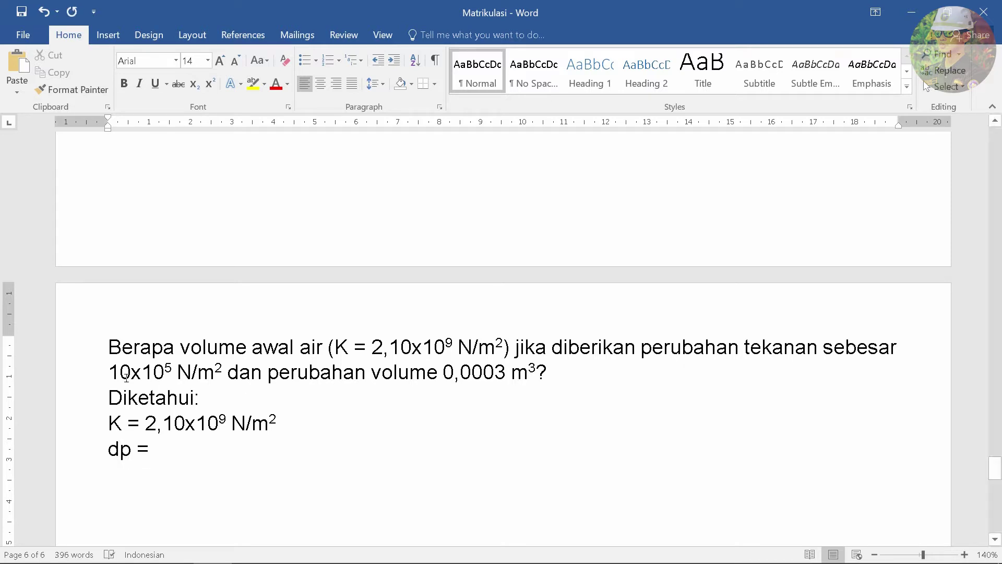
left_click_drag(109, 375, 219, 374)
key("ctrl+c")
left_click(188, 449)
key("ctrl+v")
key("Return")
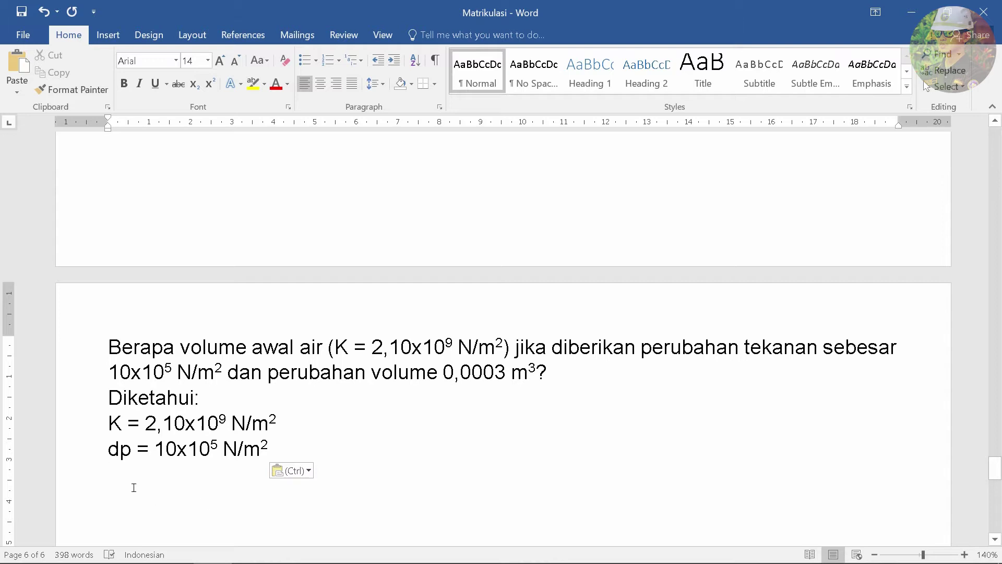
Step: Add the line dV = 0,0003 m³, copied from the question
type("dV =")
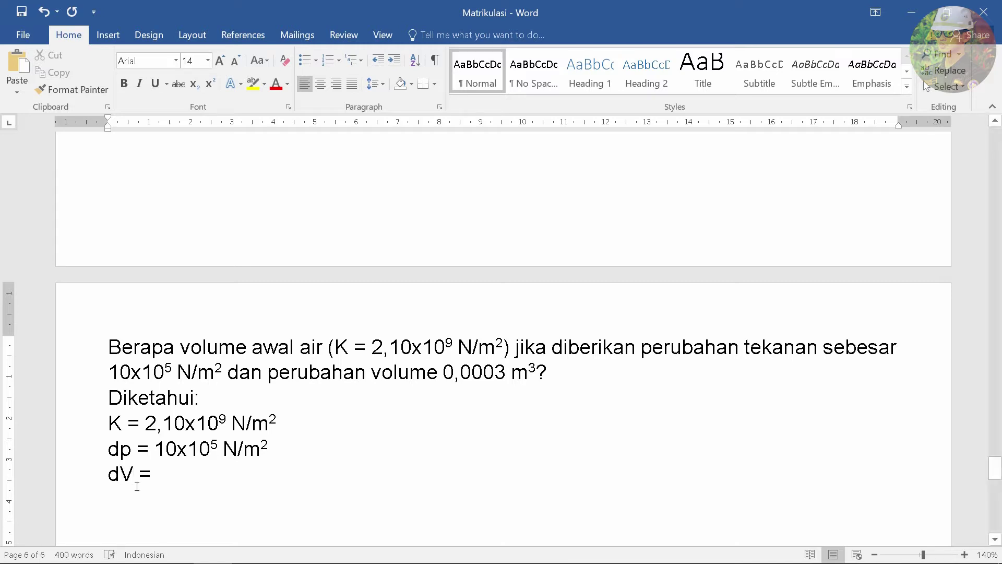
left_click(448, 374)
left_click_drag(498, 378, 534, 376)
left_click(201, 481)
key("ctrl+v")
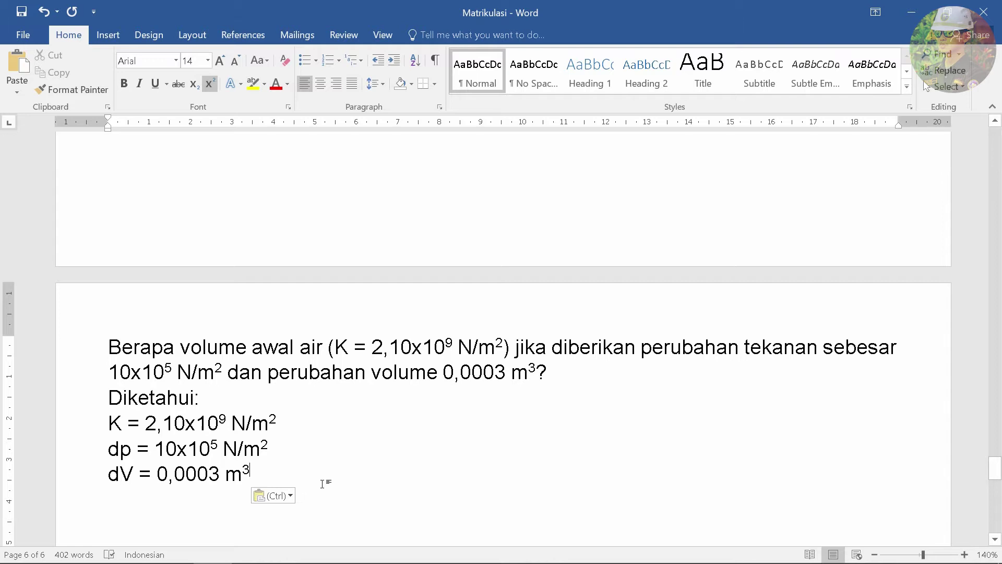
Step: Add 'Ditanya:', 'V = ?' and 'Penyelesaian:' on successive lines
left_click(182, 505)
type("Di")
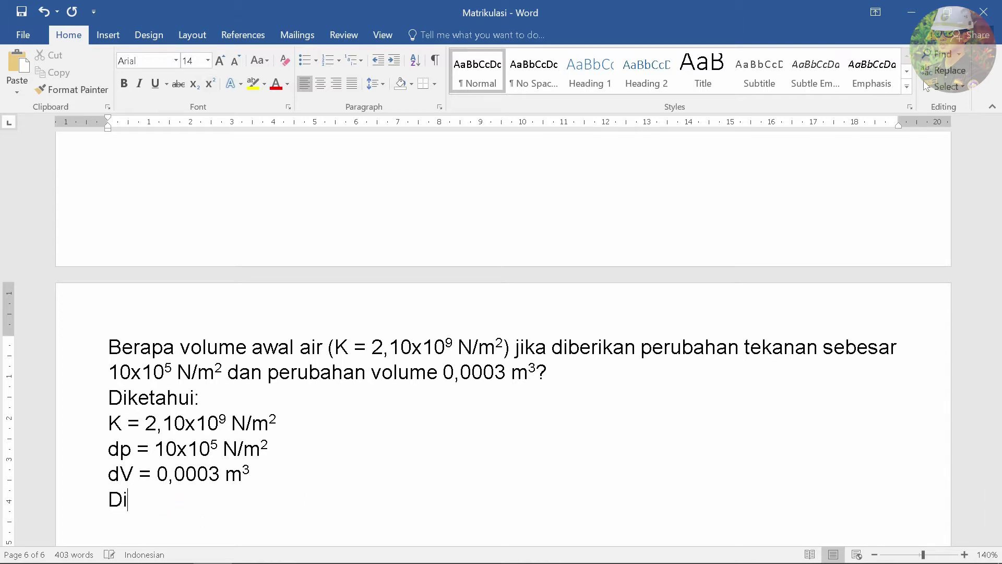
type("tanya:")
key("Return")
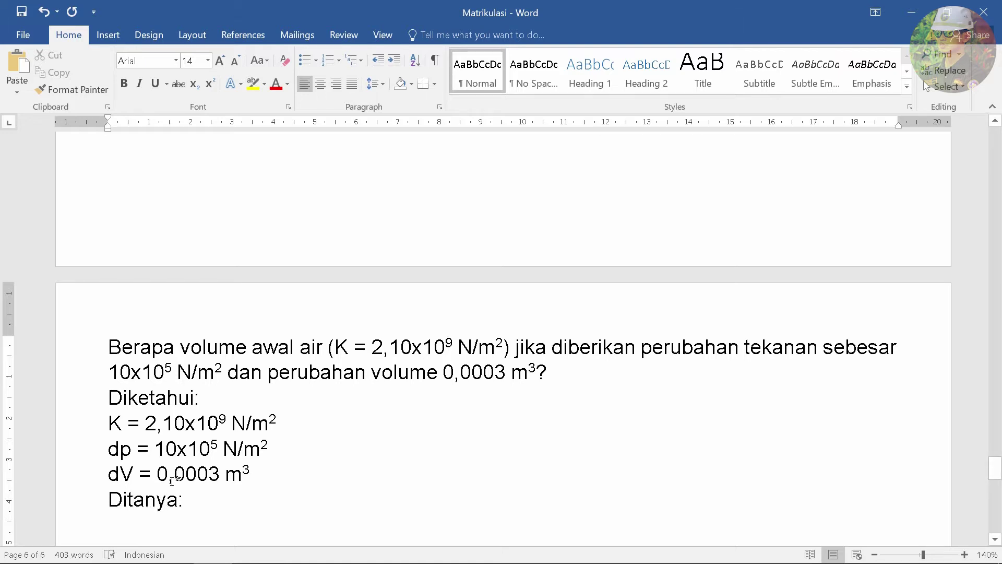
scroll(175, 481, "down", 1)
type("V")
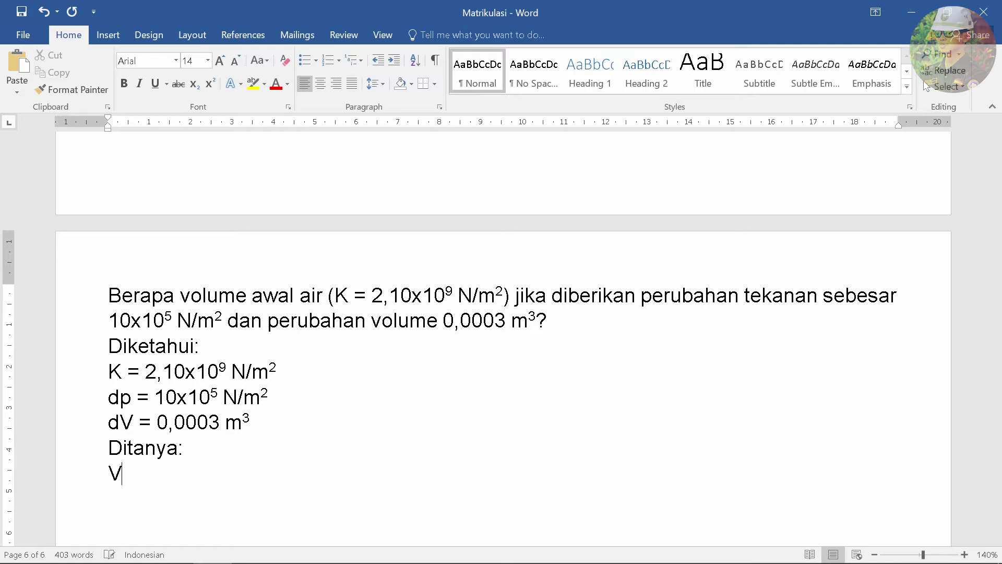
type(" = ?")
key("Return")
type("Penyel")
type("esaian:")
key("Return")
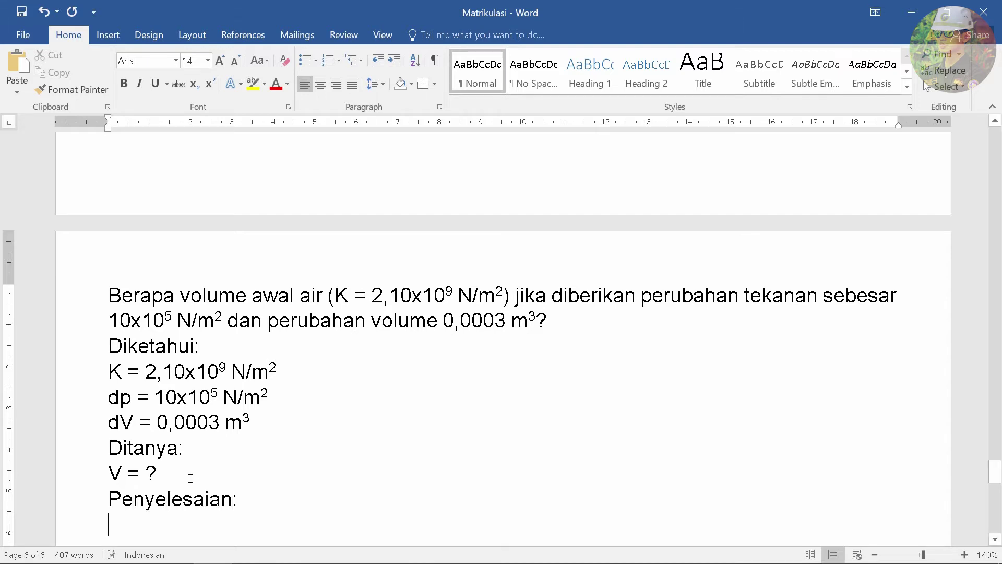
scroll(188, 474, "down", 1)
Step: Insert an equation reading K = dp/(dV/V), followed by an arrow
key("alt+equal")
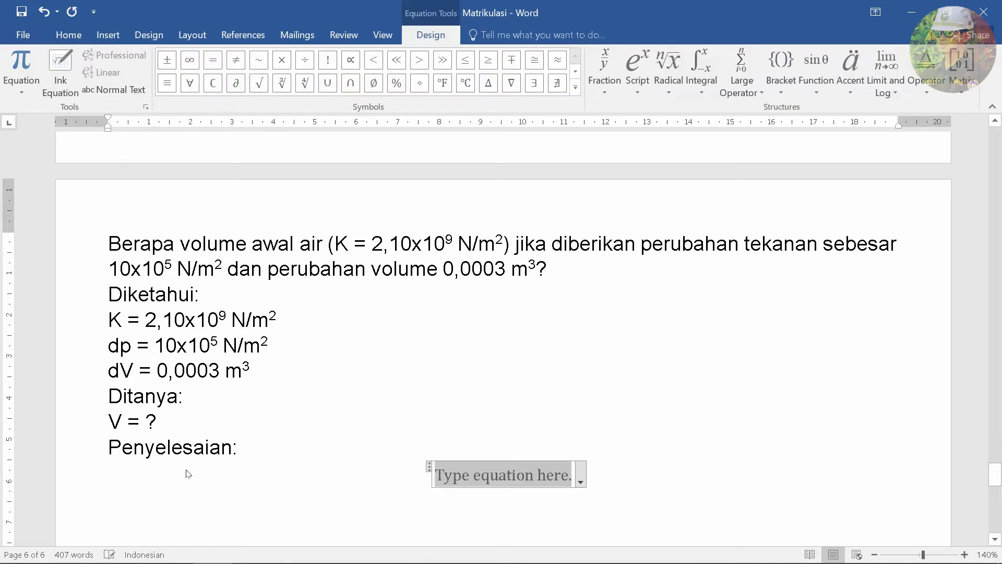
type("K")
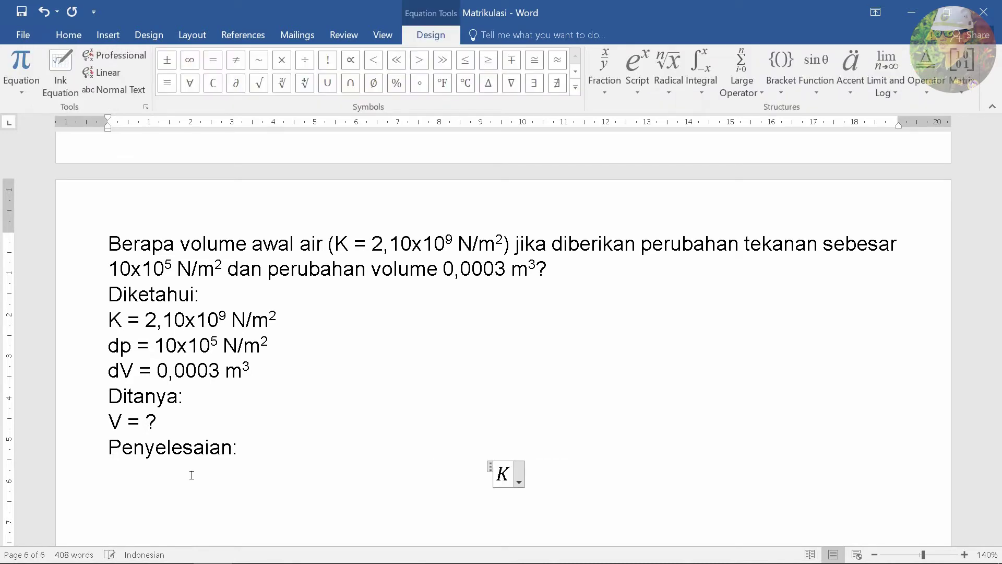
type("=dp/")
key("space")
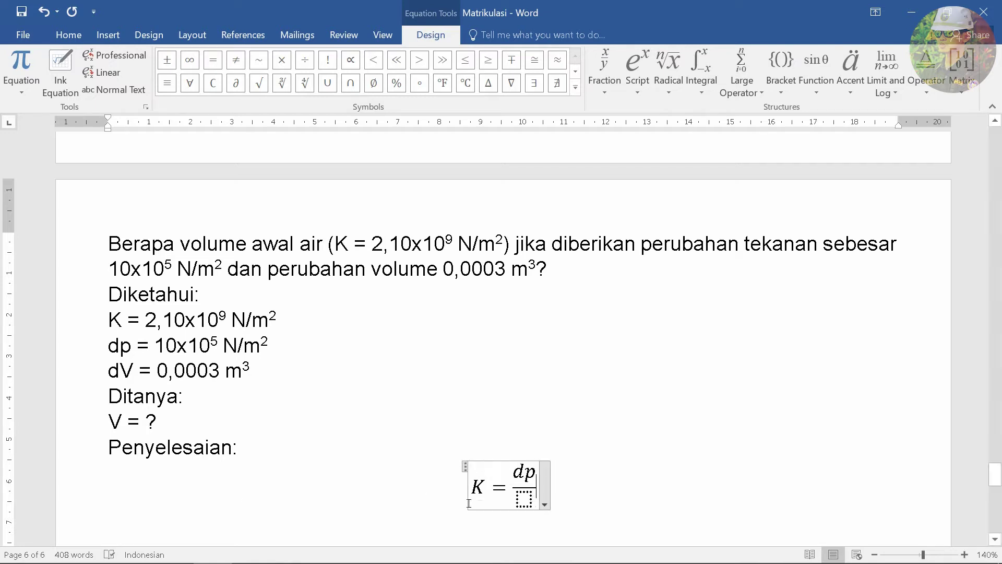
left_click(529, 506)
type("(")
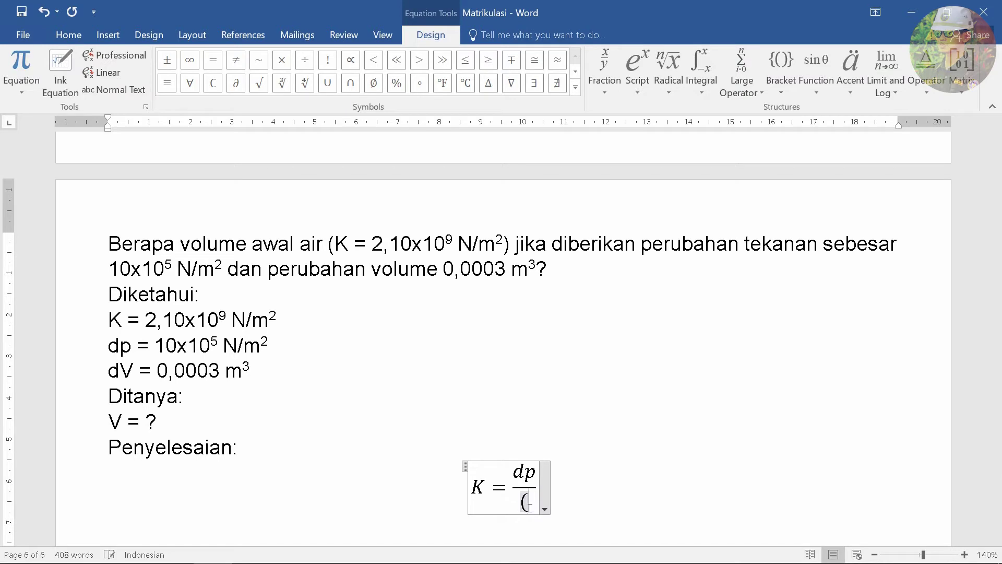
type("dV")
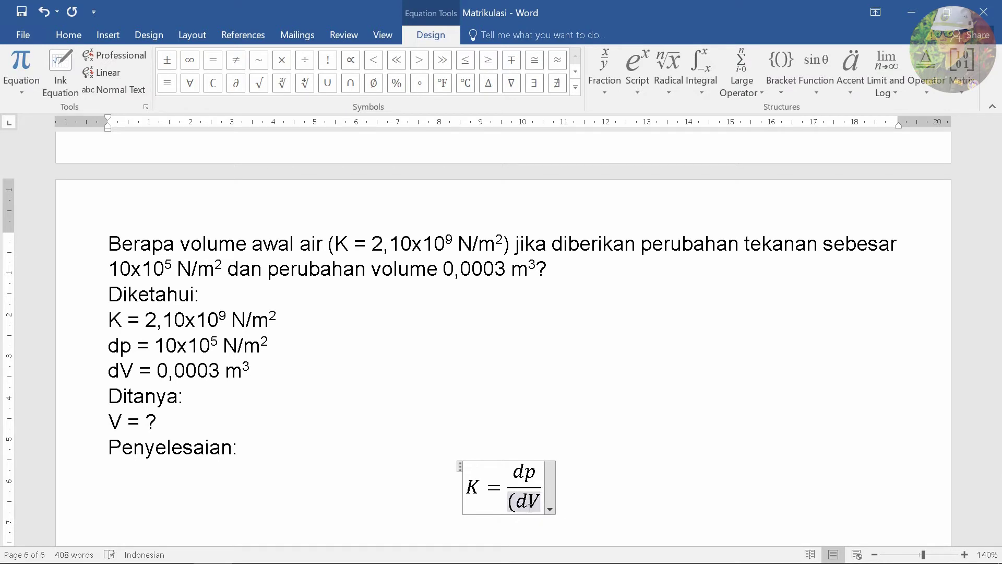
type("/V")
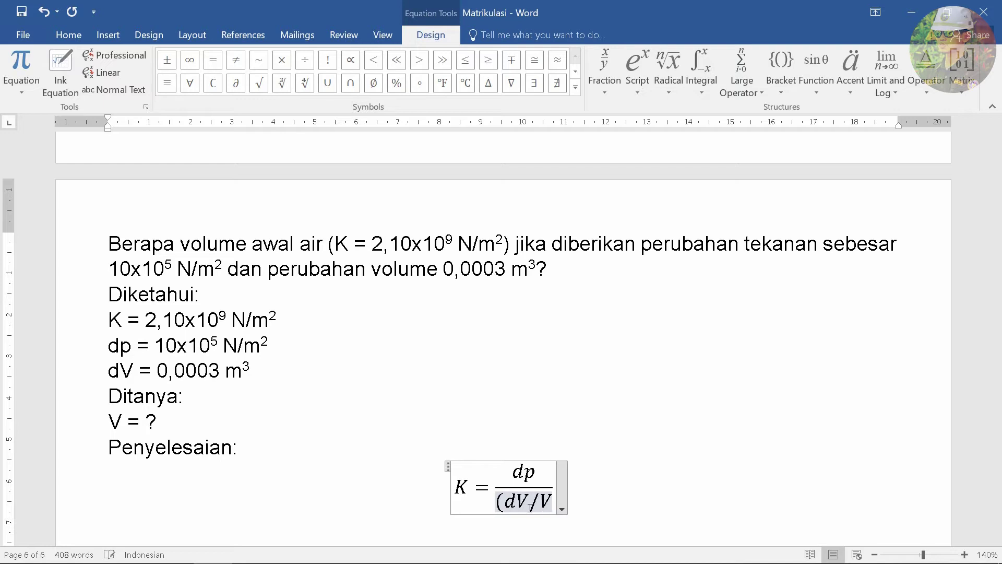
type(")")
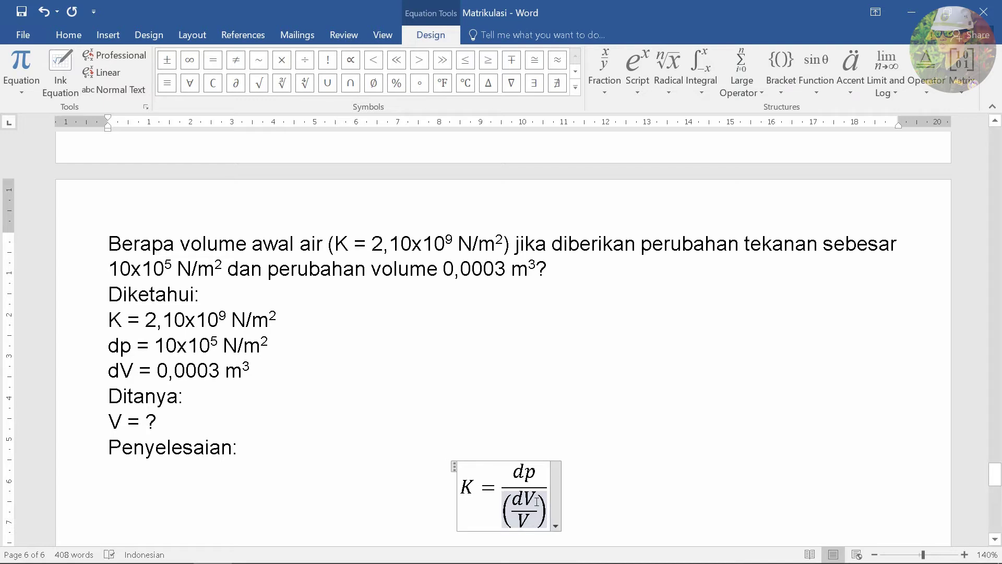
scroll(257, 462, "down", 1)
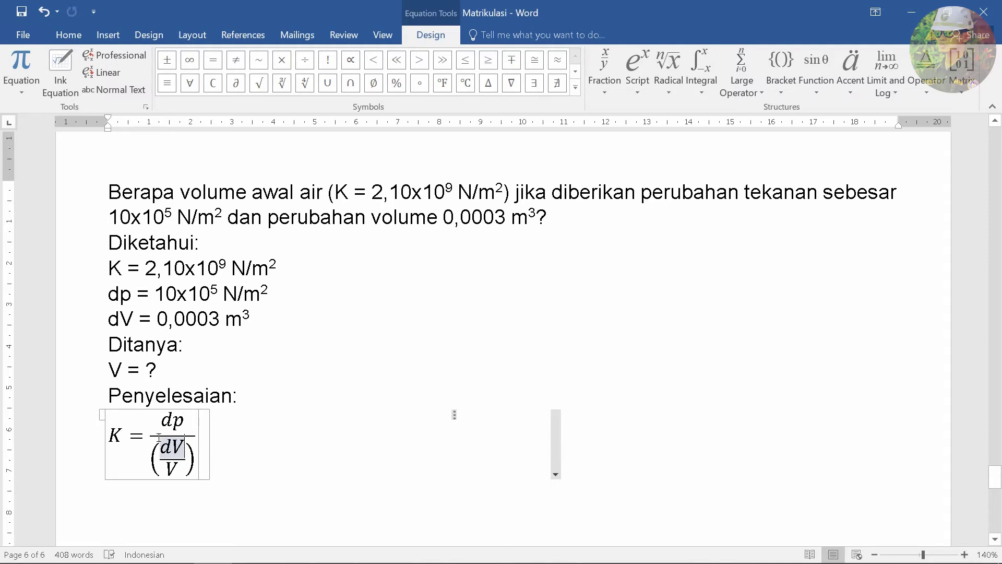
left_click(200, 437)
type("->")
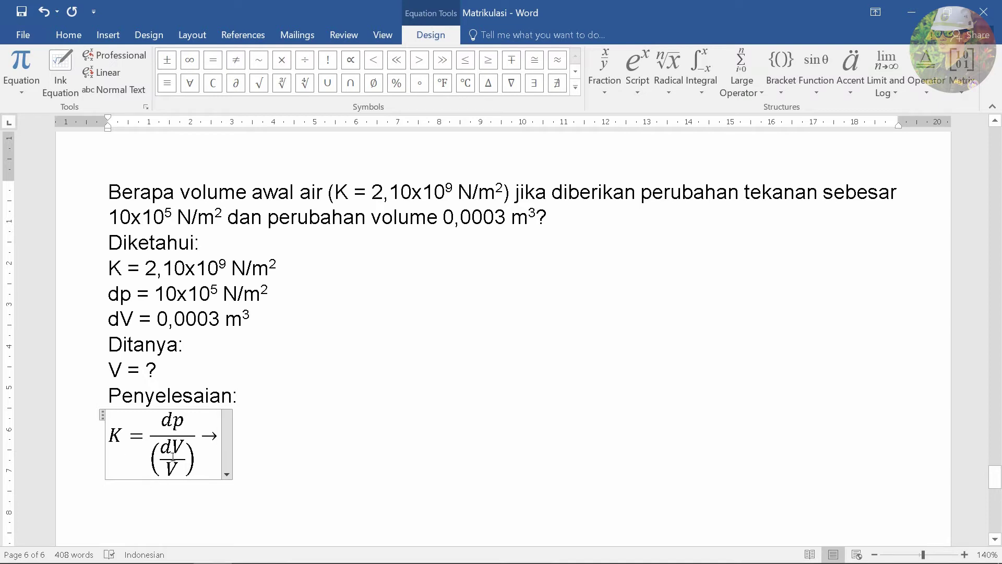
Step: Append dV/V = dp/K and another arrow to the equation
left_click_drag(170, 455, 155, 458)
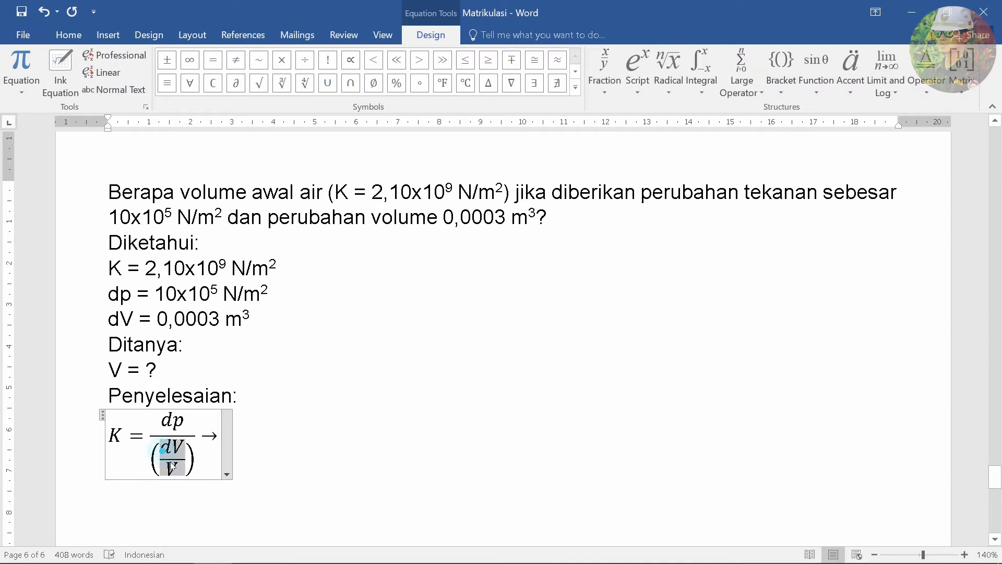
key("ctrl+c")
left_click(219, 438)
key("ctrl+v")
type("= dp/")
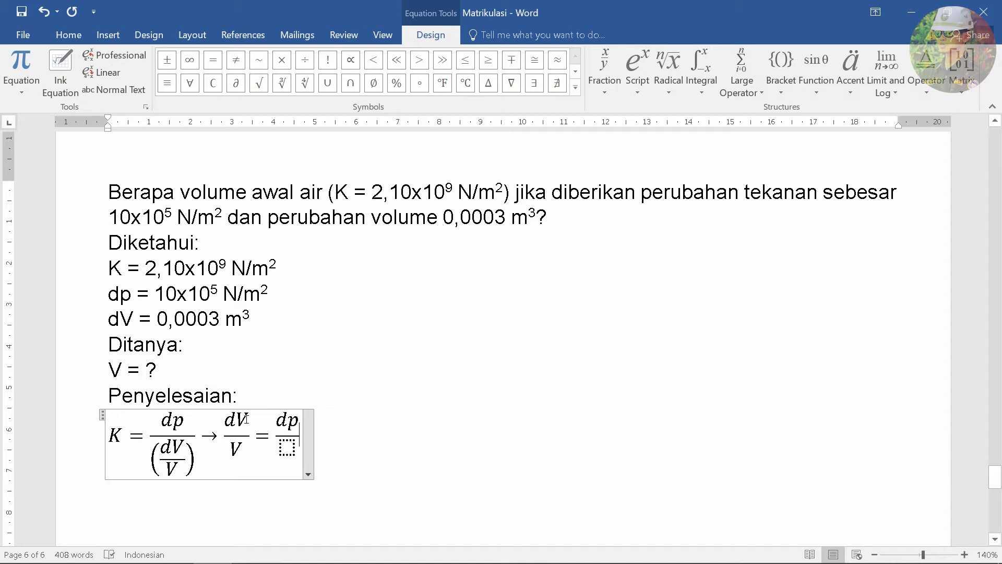
double_click(113, 436)
left_click(291, 452)
key("ctrl+v")
right_click(306, 443)
key("Escape")
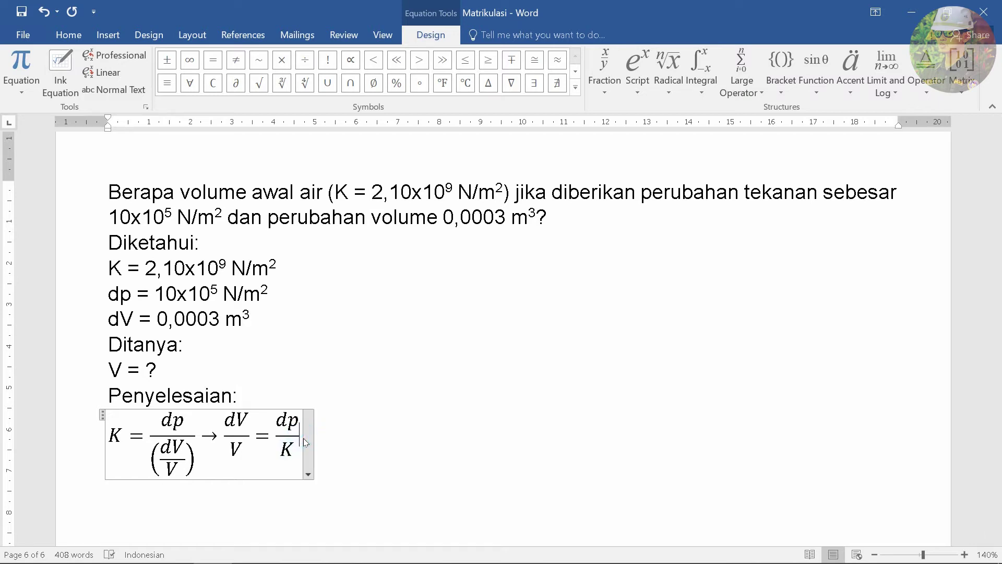
key("ctrl+v")
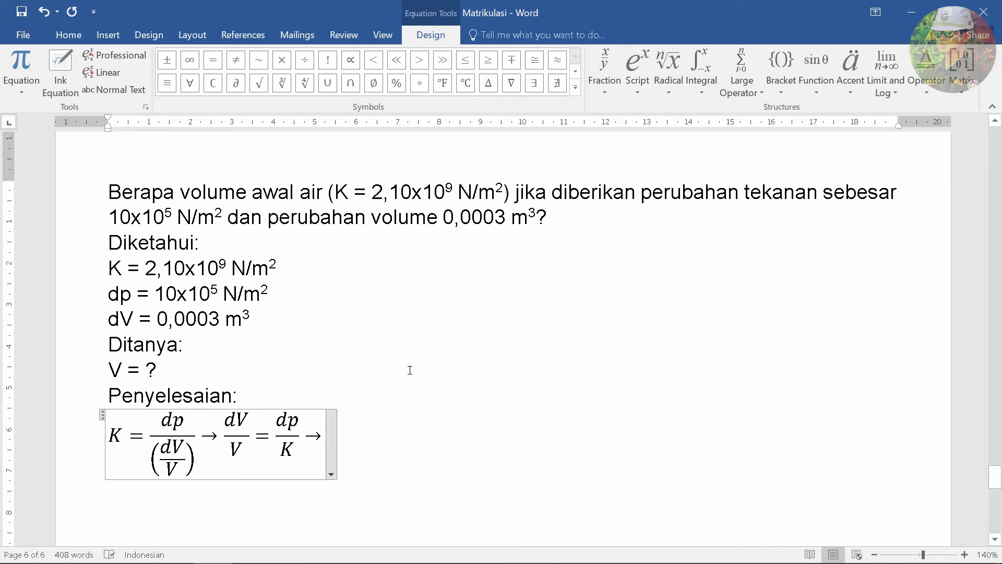
Step: Add 'persamaan dibalik' and → V/dV = K/dp to the equation, then exit it
type("p")
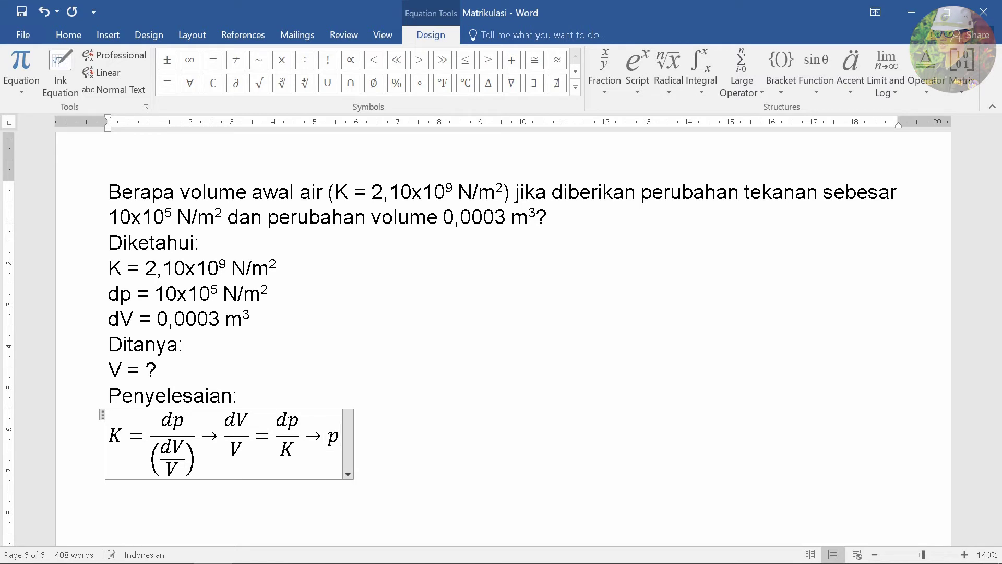
type("ersamaan")
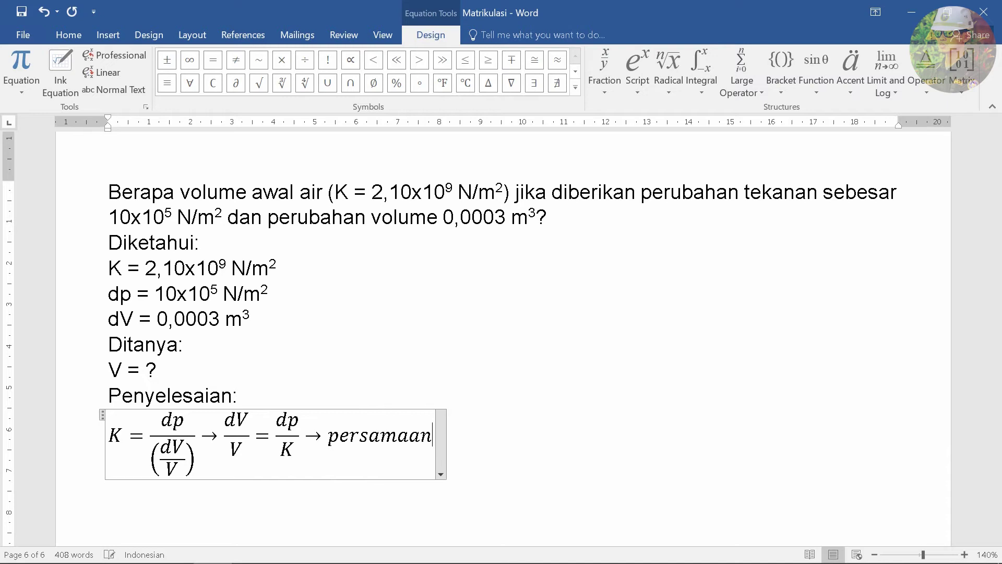
type(" dibalik")
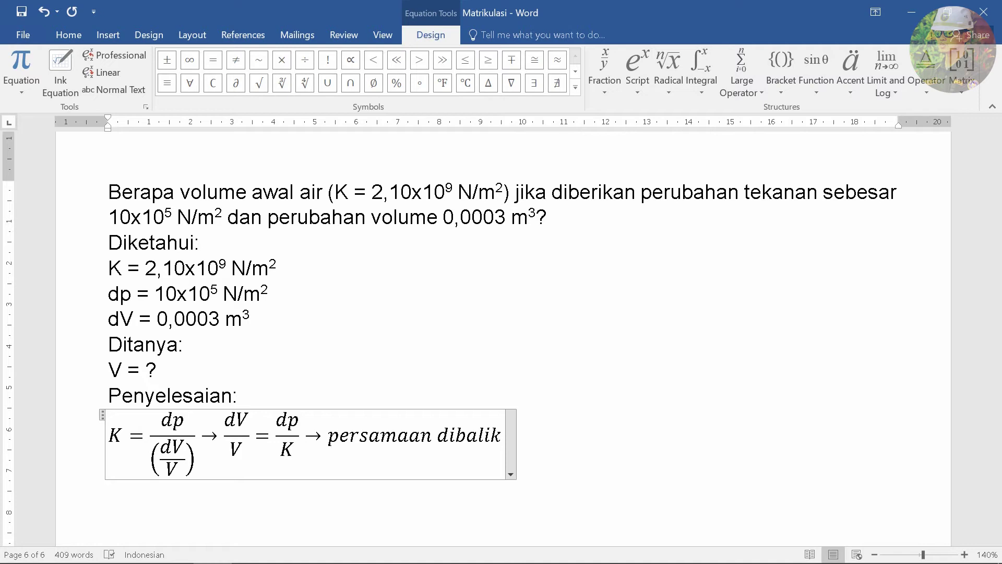
type("-")
type(">")
type("V")
type("/dV ")
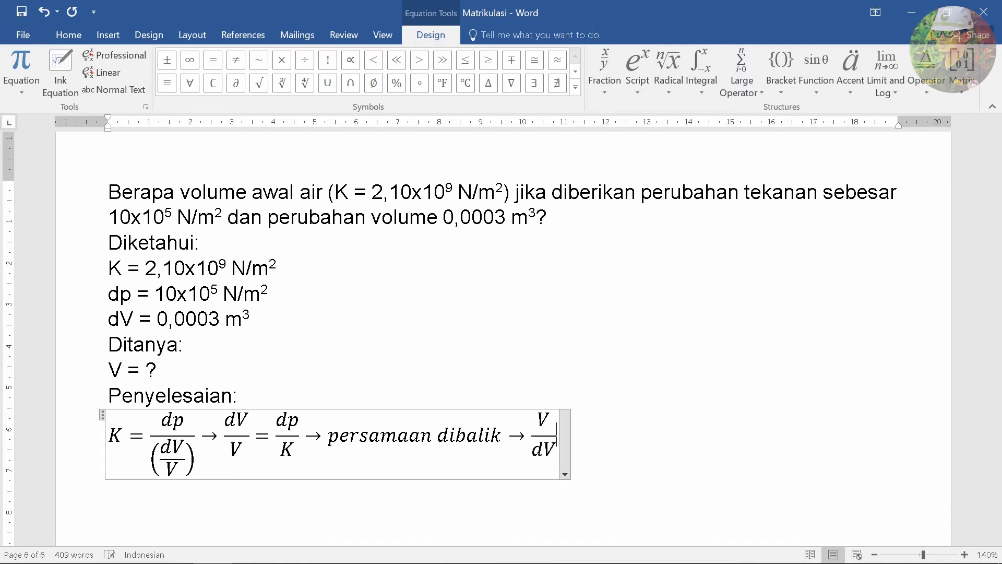
type("=")
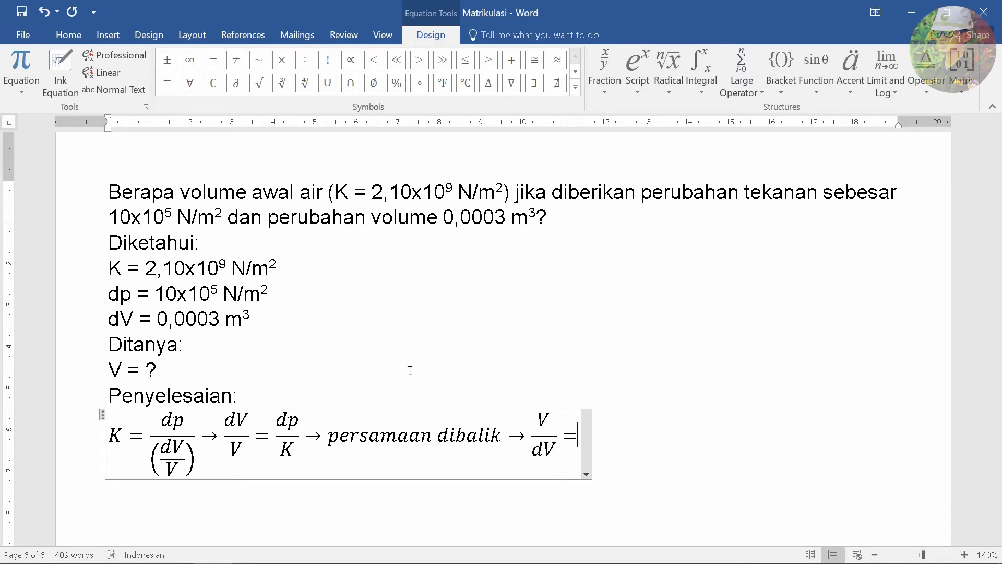
type(" K/")
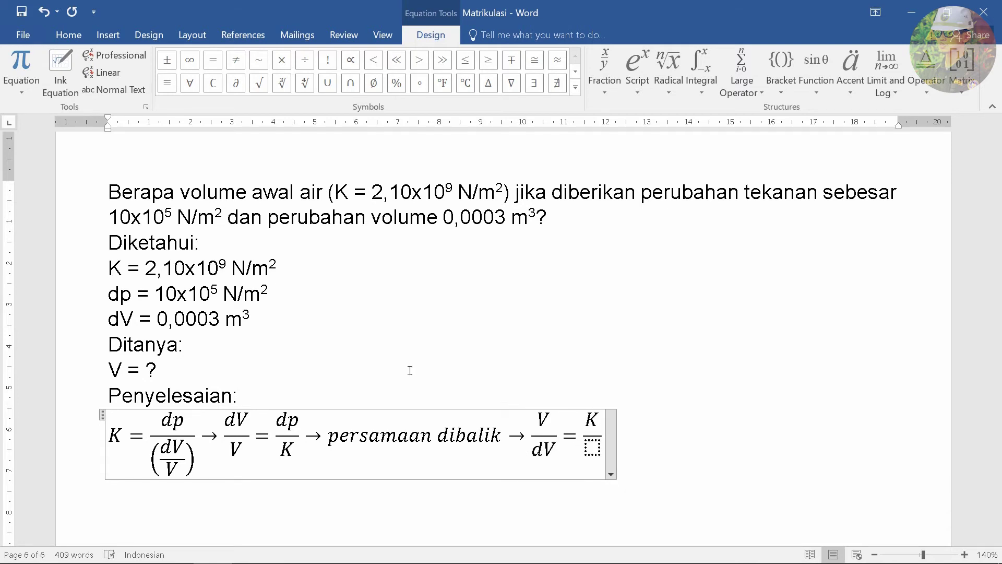
type("dp")
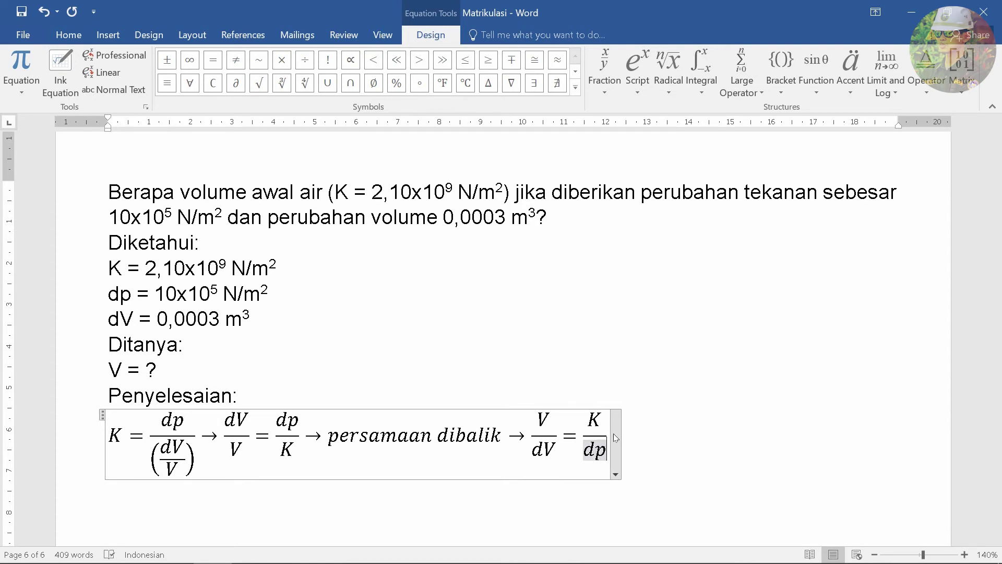
left_click(616, 439)
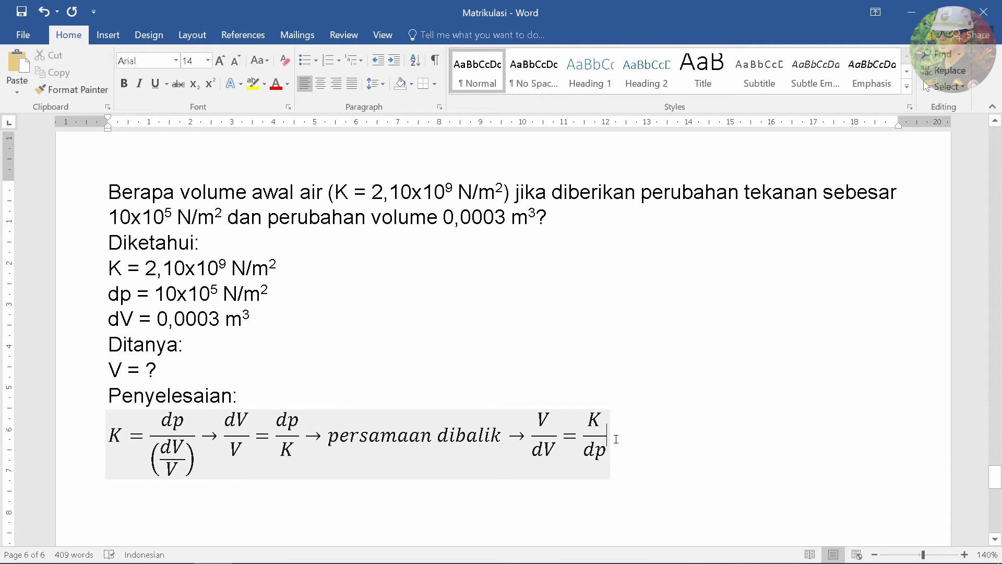
Step: Append → V = K/dp.dV to the equation and select that expression
left_click(616, 439)
type("->")
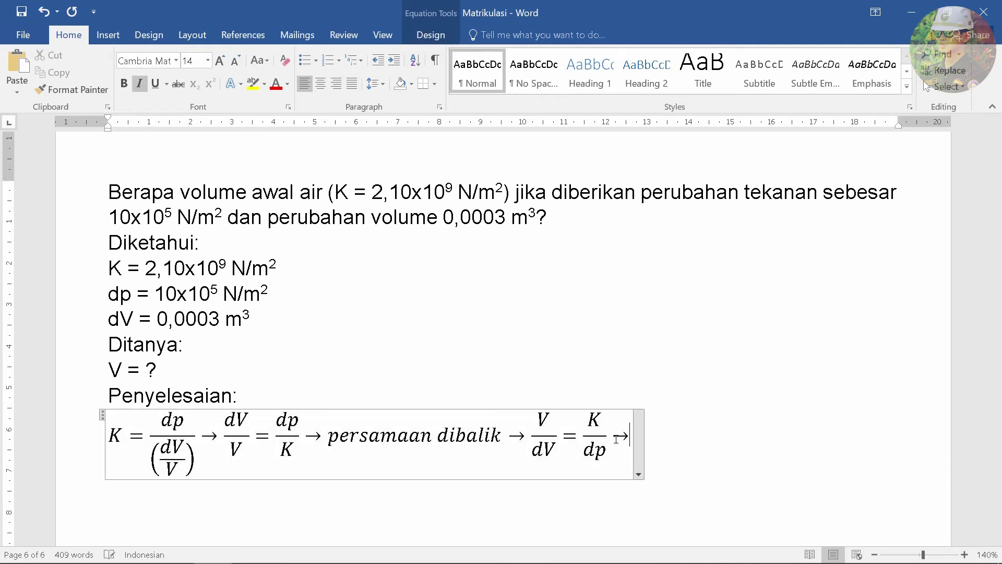
type("V")
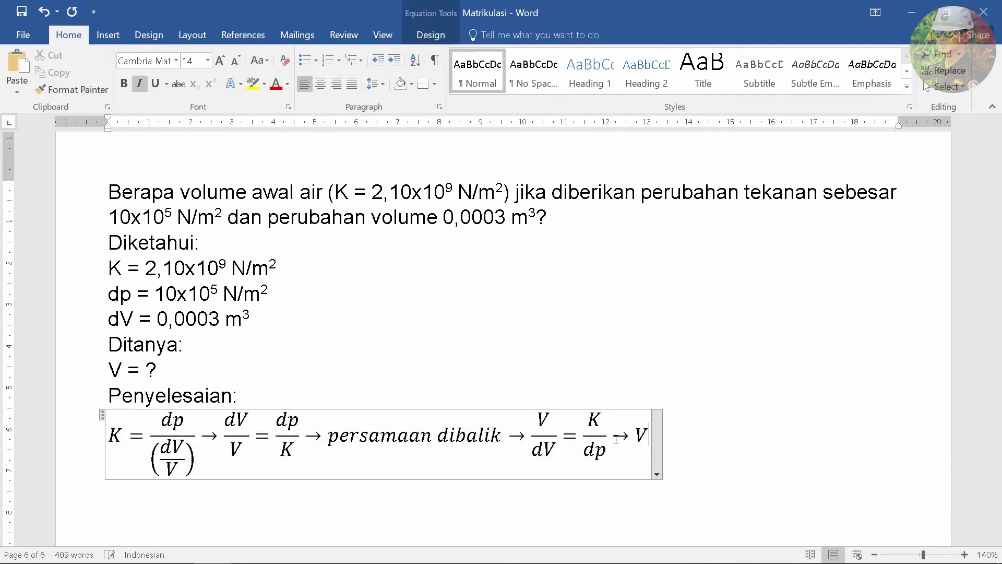
type(" =")
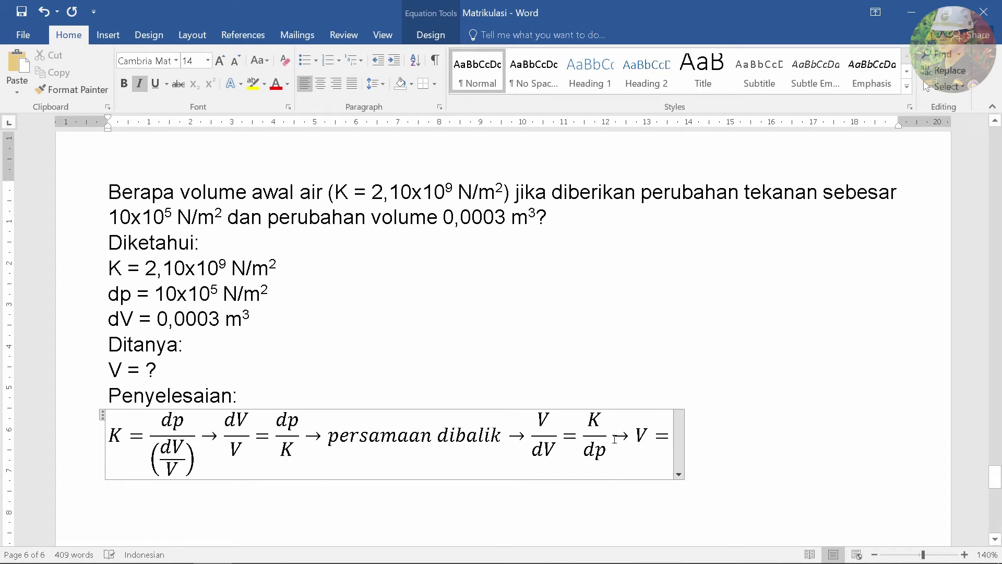
left_click_drag(573, 425, 594, 444)
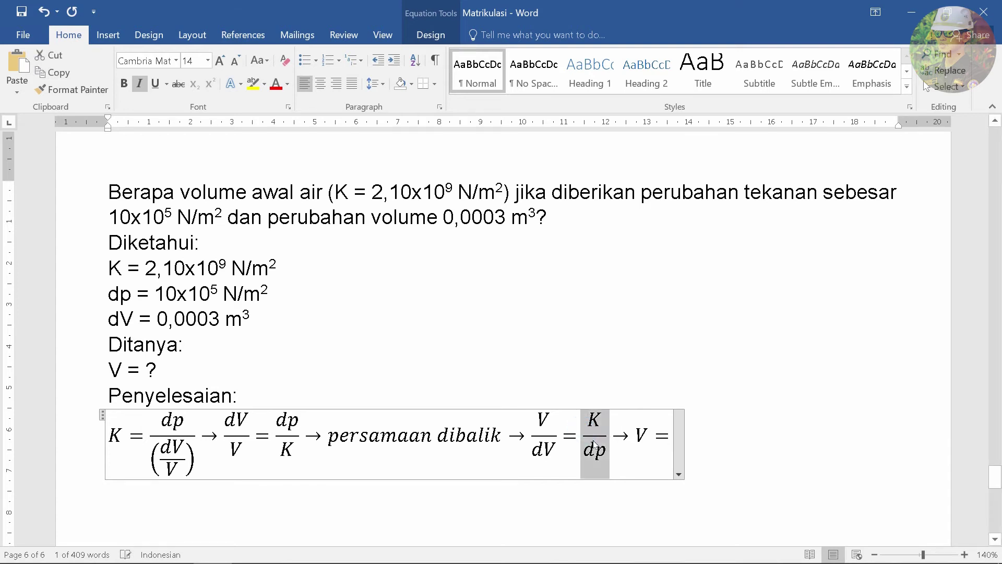
left_click(672, 443)
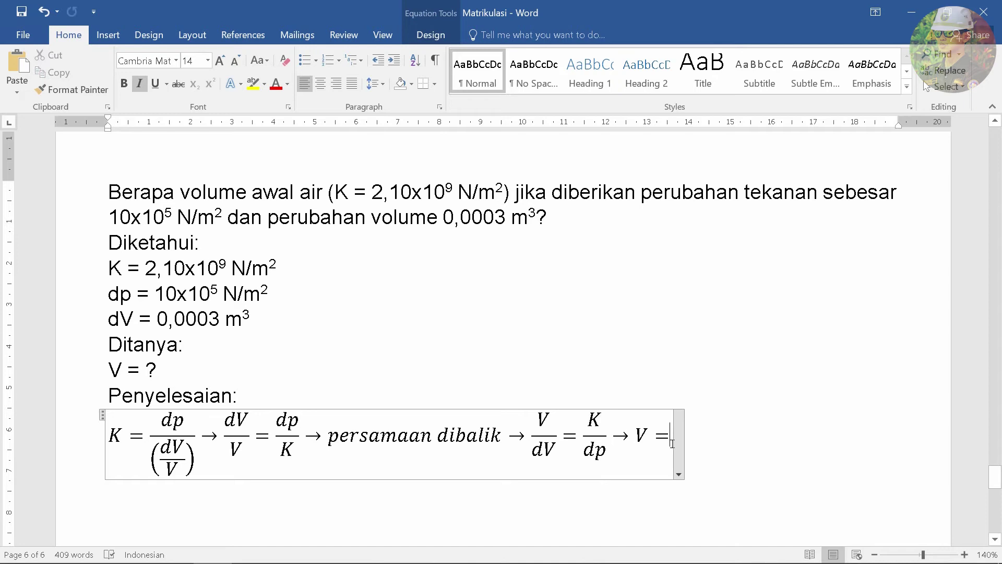
key("ctrl+v")
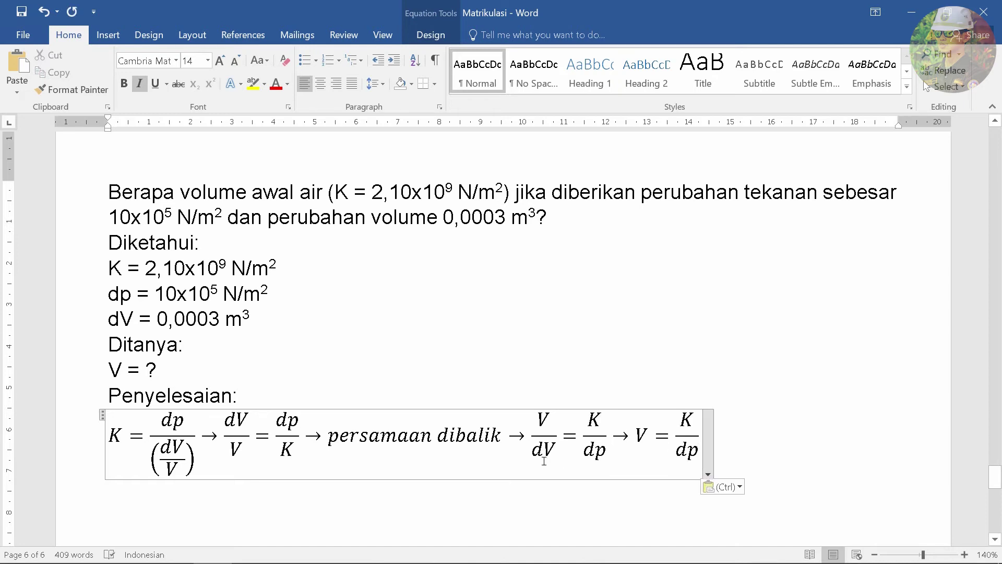
type(".")
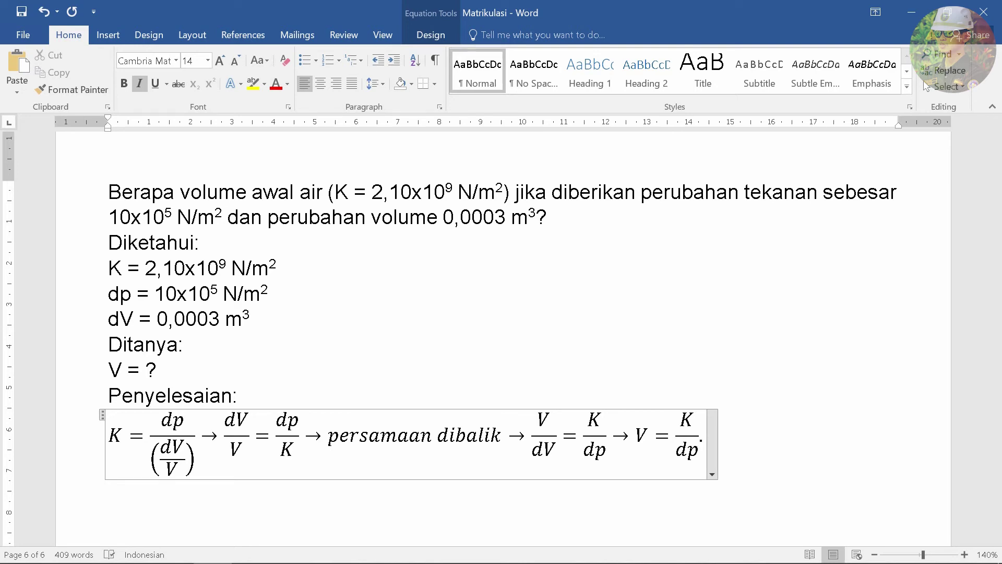
type("dV")
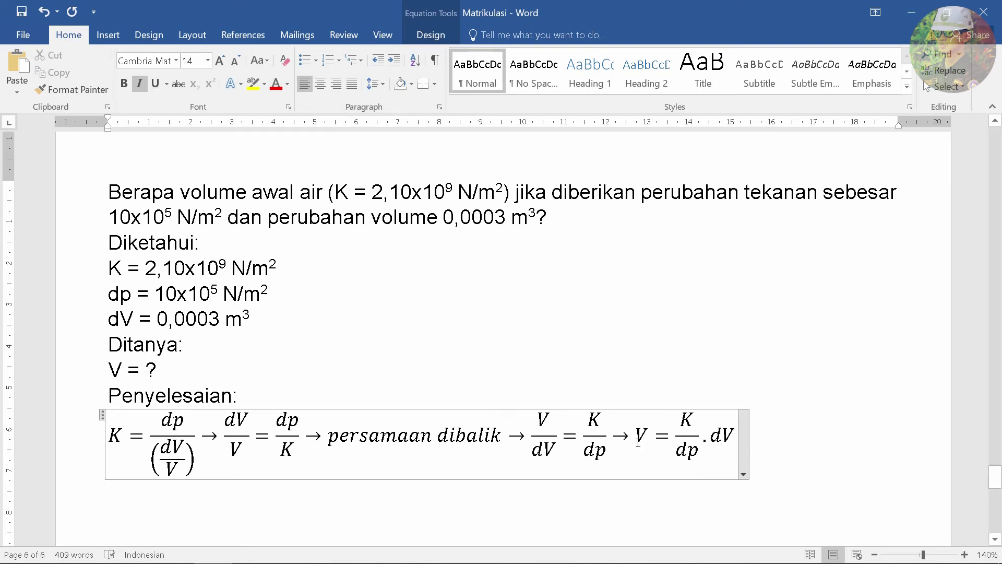
left_click_drag(634, 436, 718, 442)
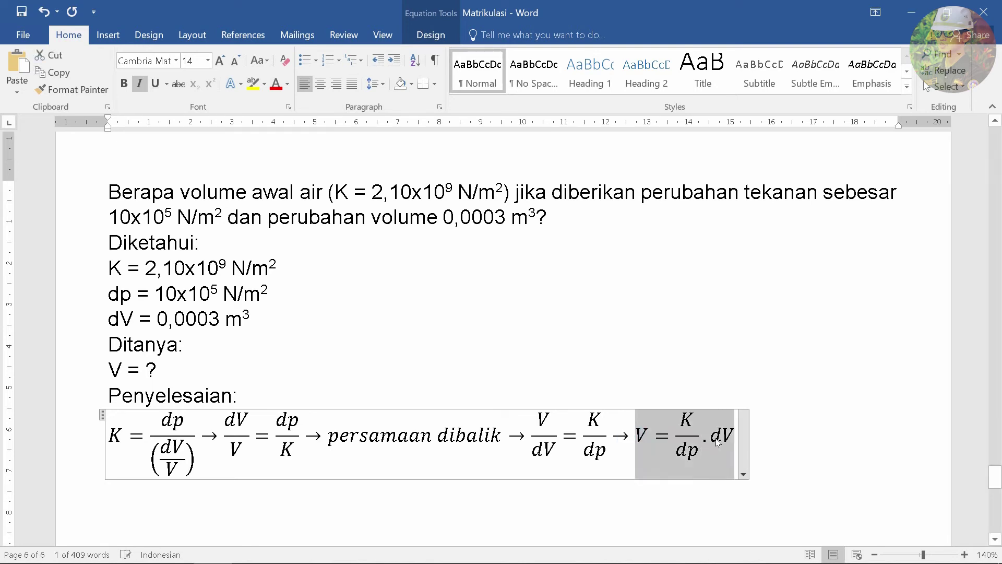
Step: Paste V = K/dp.dV as a new left-aligned equation followed by '='
key("ctrl+c")
left_click(209, 499)
key("ctrl+v")
scroll(293, 499, "down", 1)
key("ctrl+l")
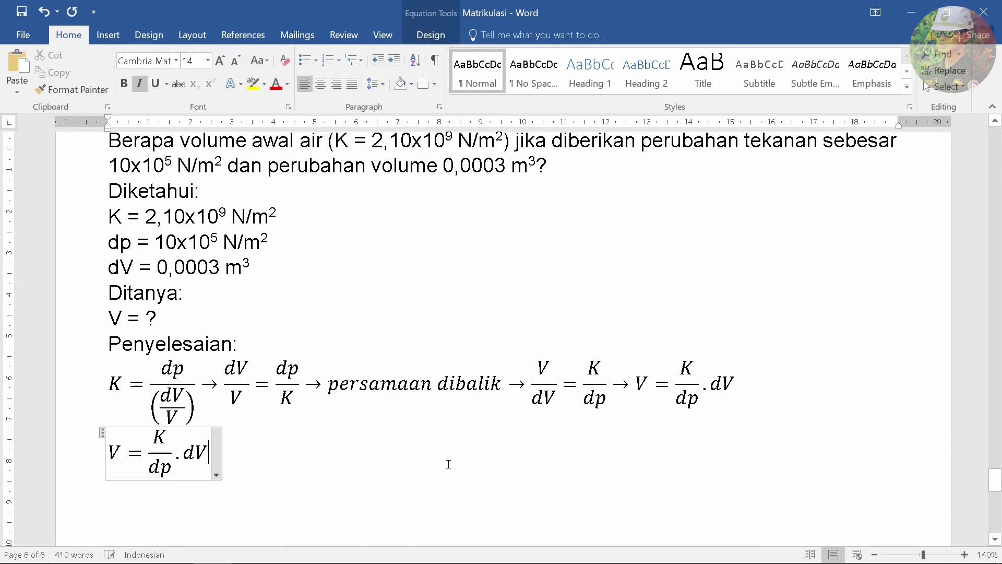
type("=")
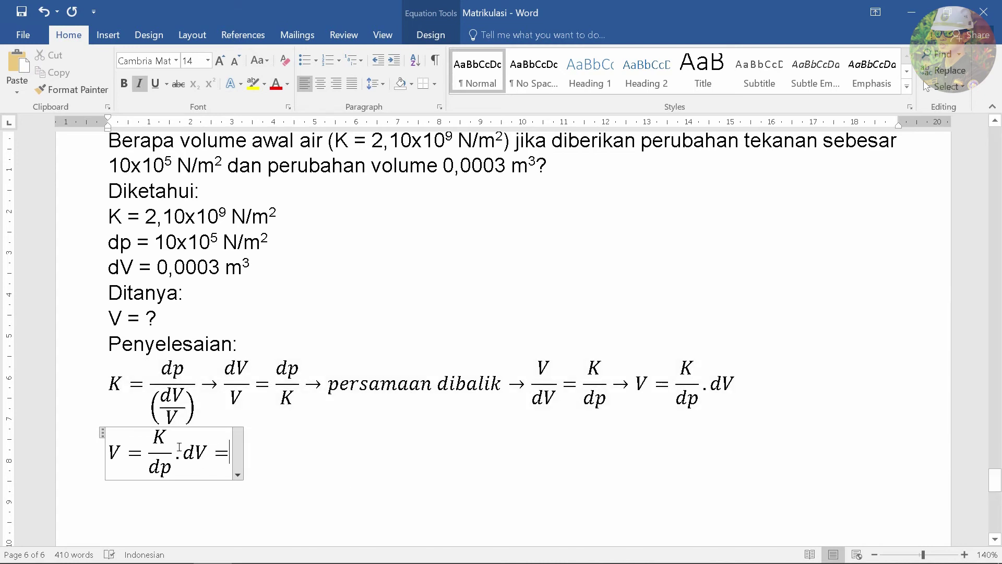
Step: Build the fraction 2,10x10⁹ N/m² over 10x10⁵ N/m² from the K and dp lines
left_click(149, 216)
left_click_drag(192, 225, 277, 219)
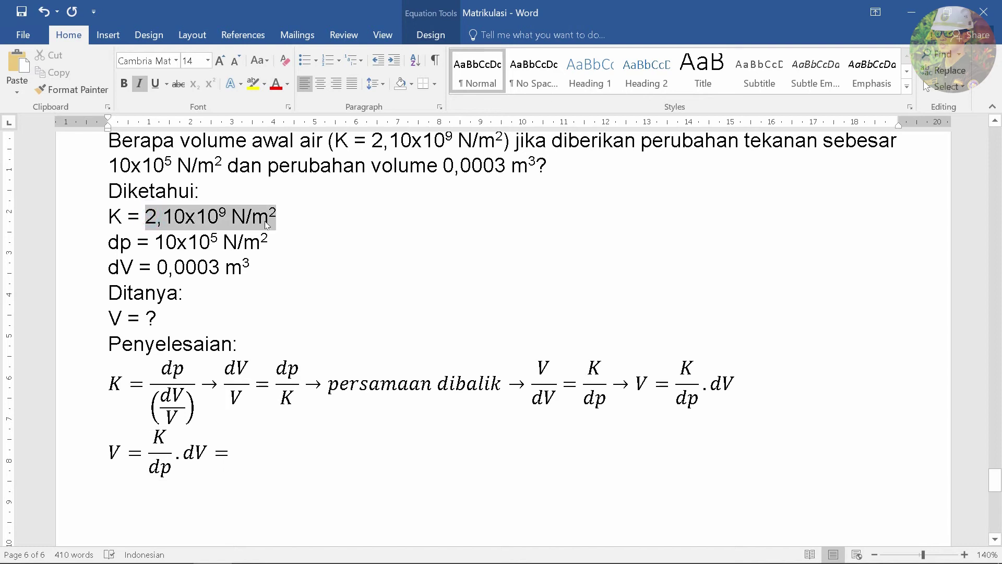
left_click(230, 459)
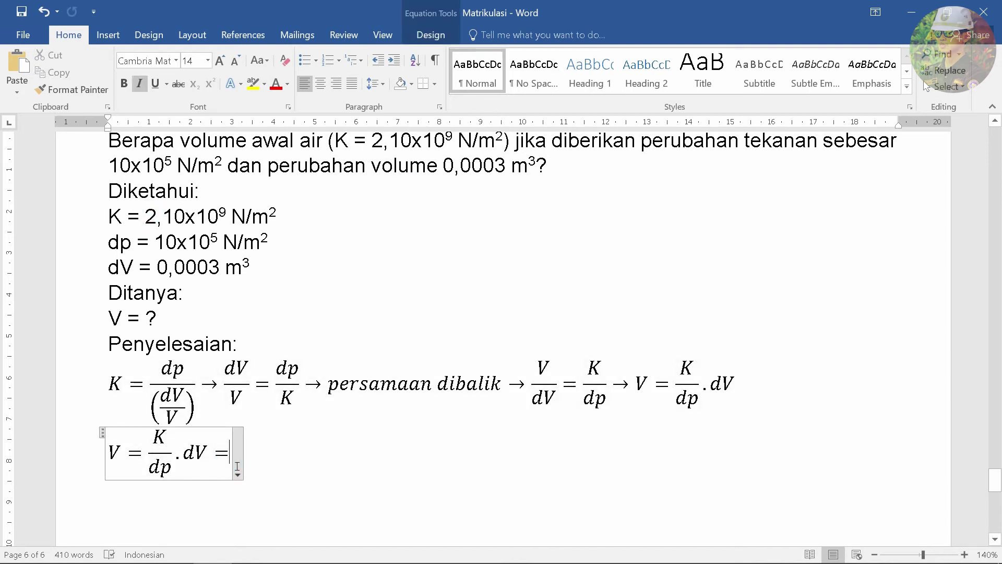
type("/")
key("ctrl+v")
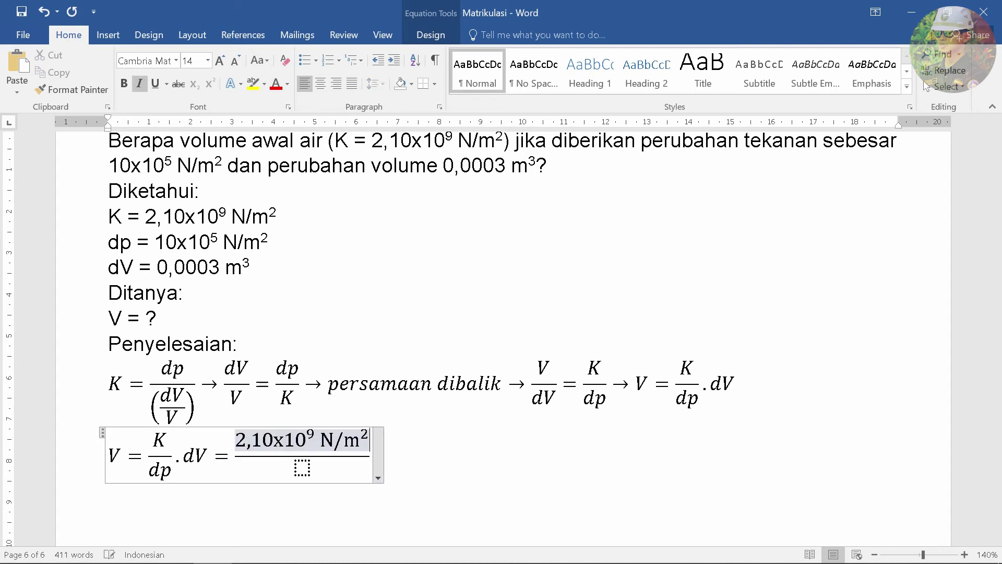
left_click(308, 470)
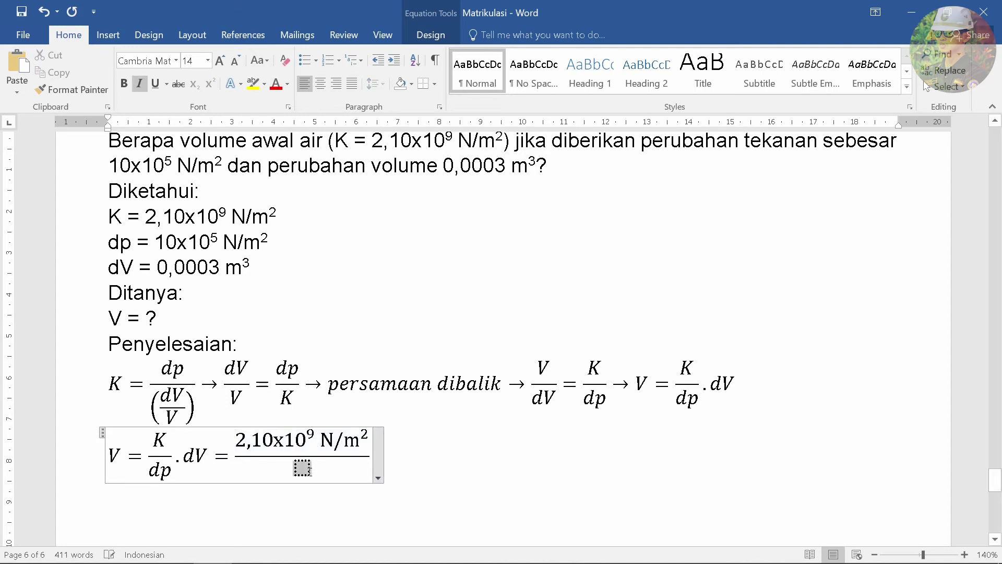
left_click_drag(155, 243, 278, 244)
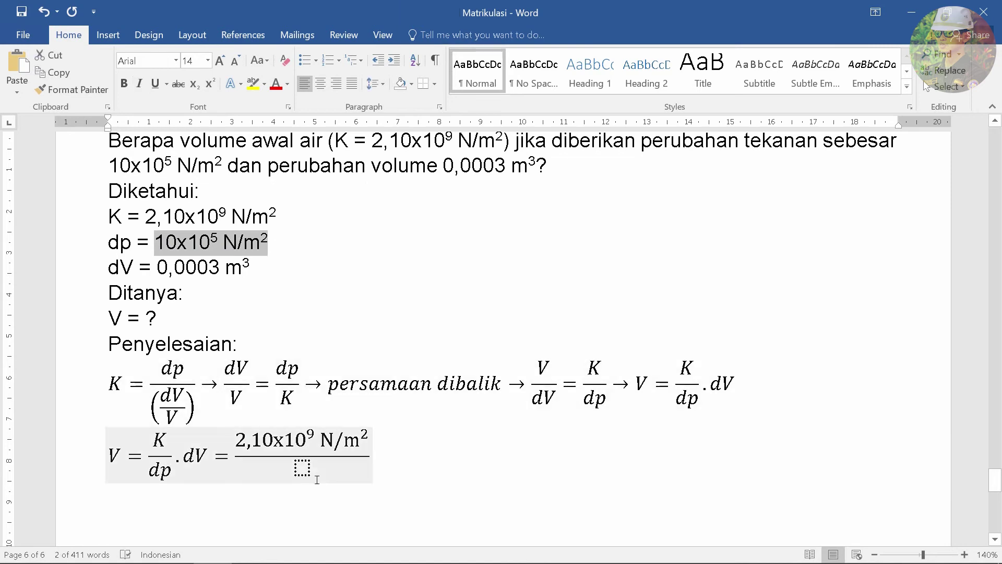
left_click(306, 468)
key("ctrl+v")
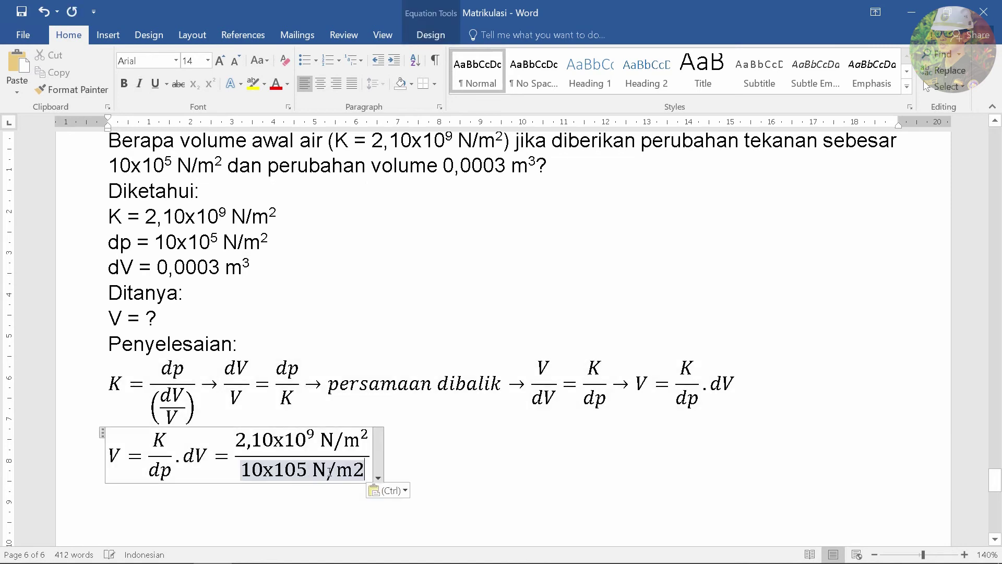
Step: Superscript m² in the denominator and append '. 0,0003 m³' after the fraction
key("Left")
type("^")
key("space")
key("Right")
type(".")
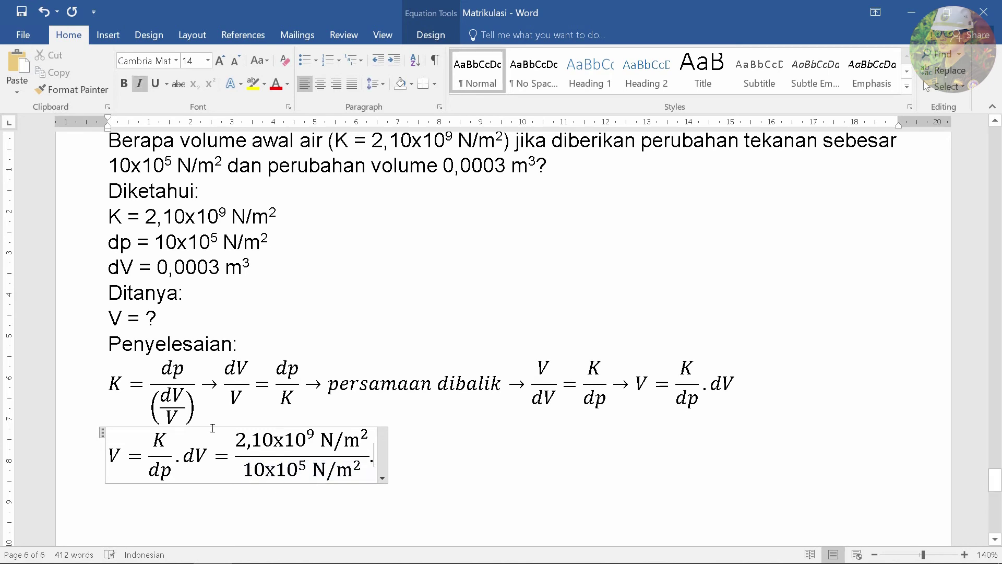
left_click_drag(157, 267, 250, 268)
key("ctrl+c")
left_click(475, 461)
key("ctrl+v")
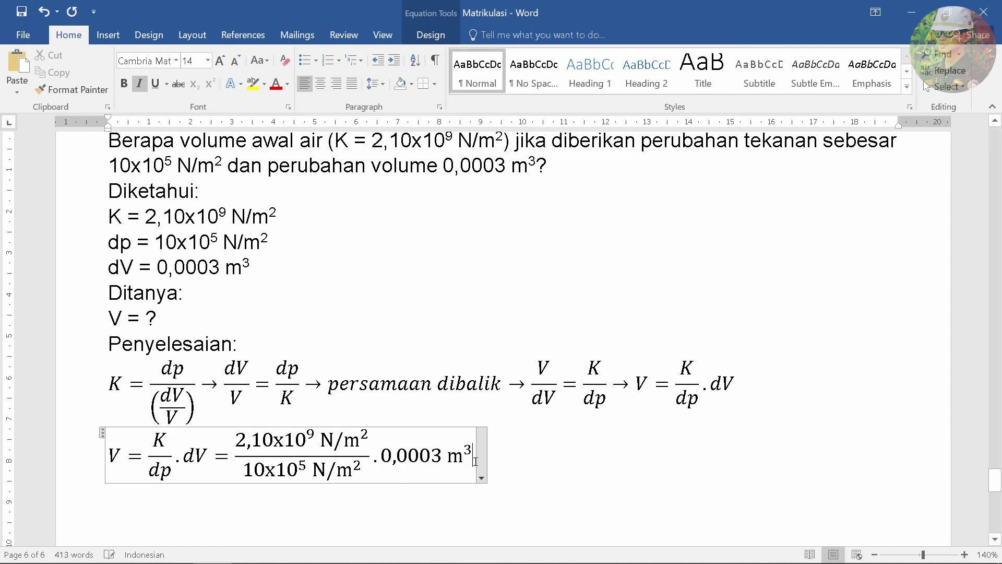
Step: End the equation with the result = 0,63 m³, with the 3 as an exponent
type(" =")
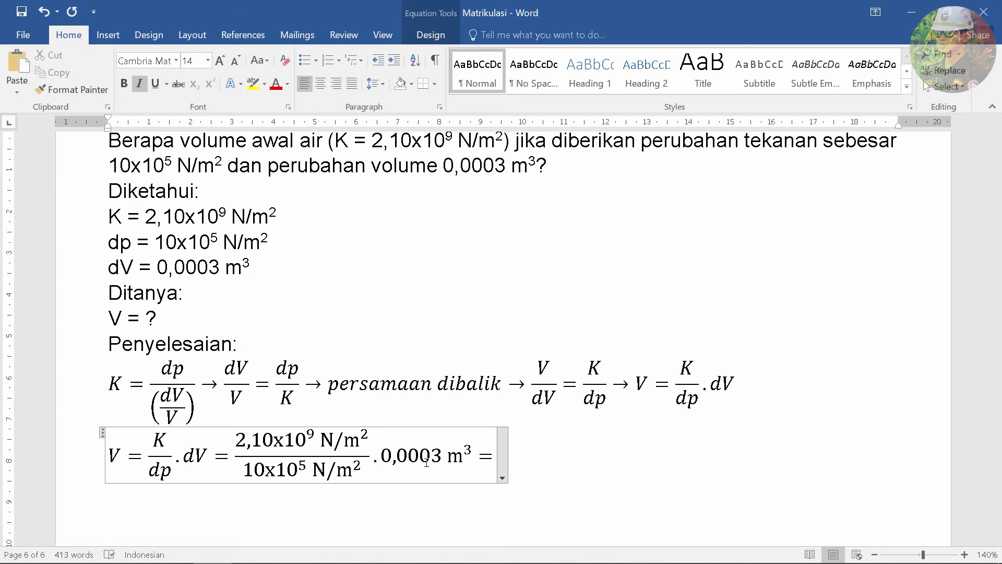
type(" 0,63")
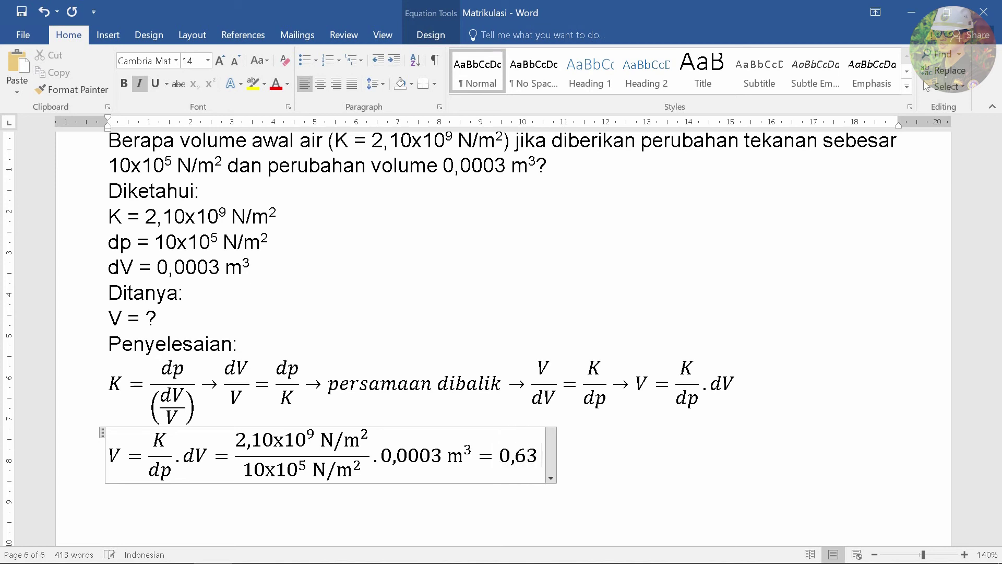
type(" m^3")
key("Left")
type("^")
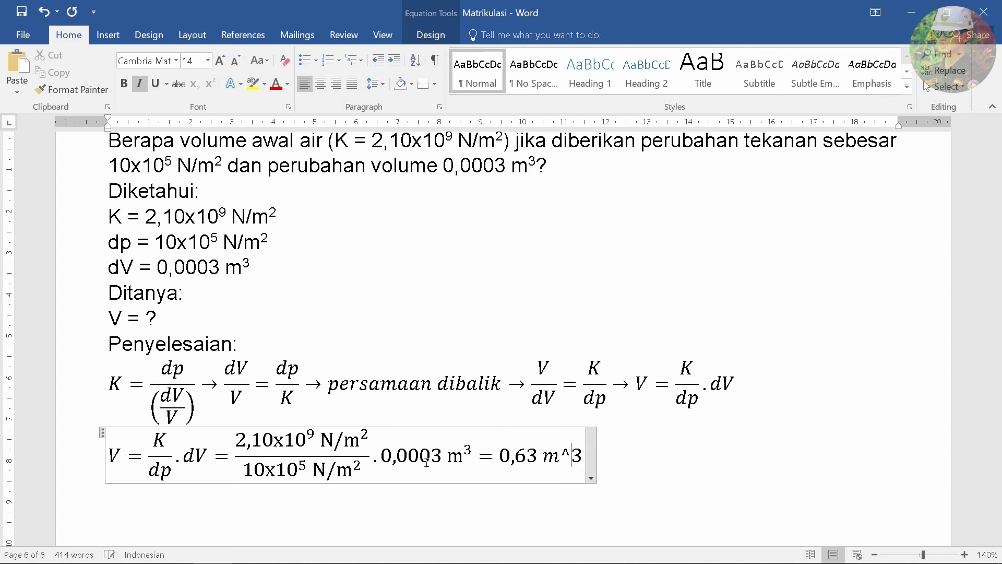
key("space")
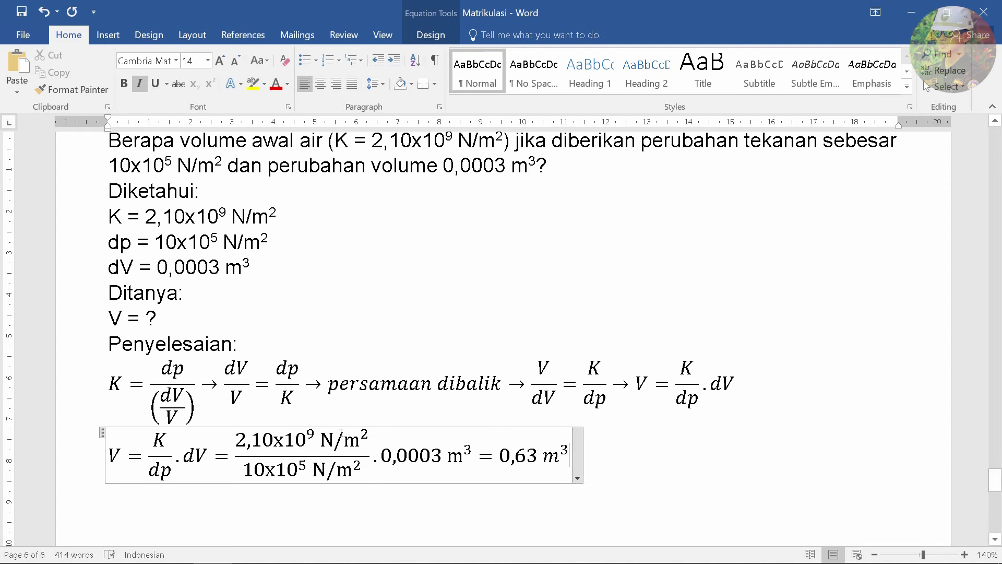
Step: Strike through both N/m² units in the fraction as cancelled
left_click_drag(312, 470, 363, 470)
left_click(179, 84)
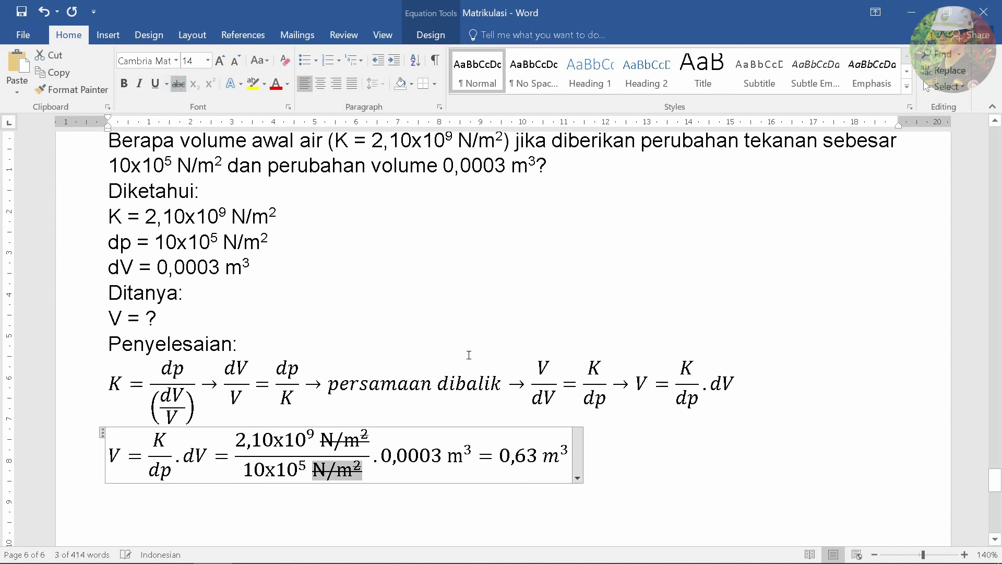
left_click(677, 468)
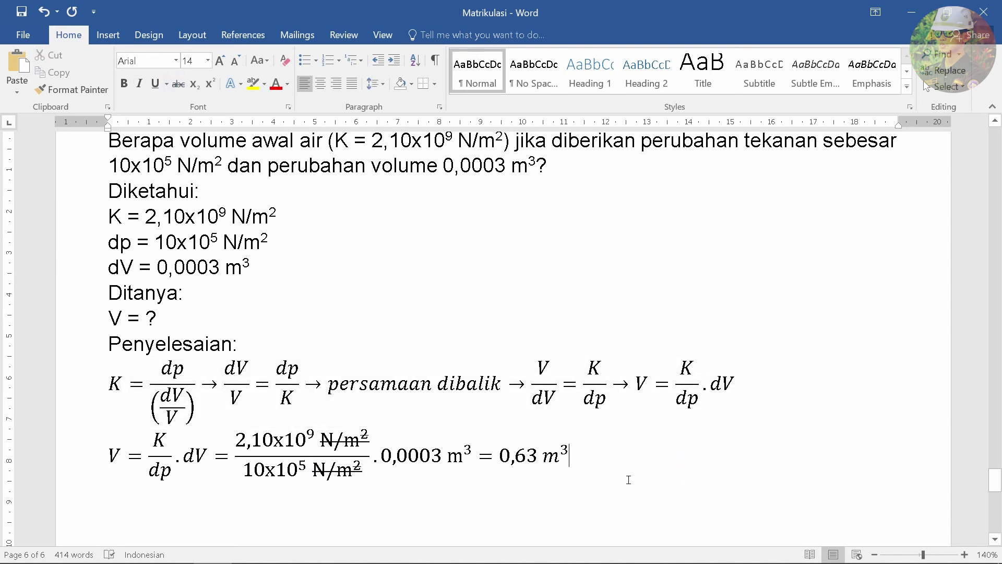
scroll(629, 480, "up", 1)
left_click(479, 444)
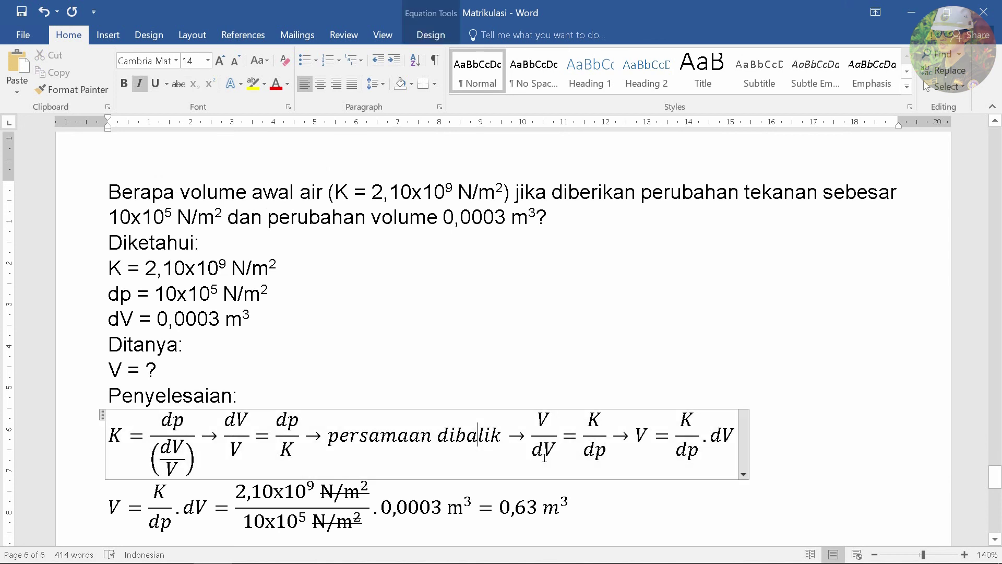
left_click(582, 519)
left_click_drag(243, 522, 362, 522)
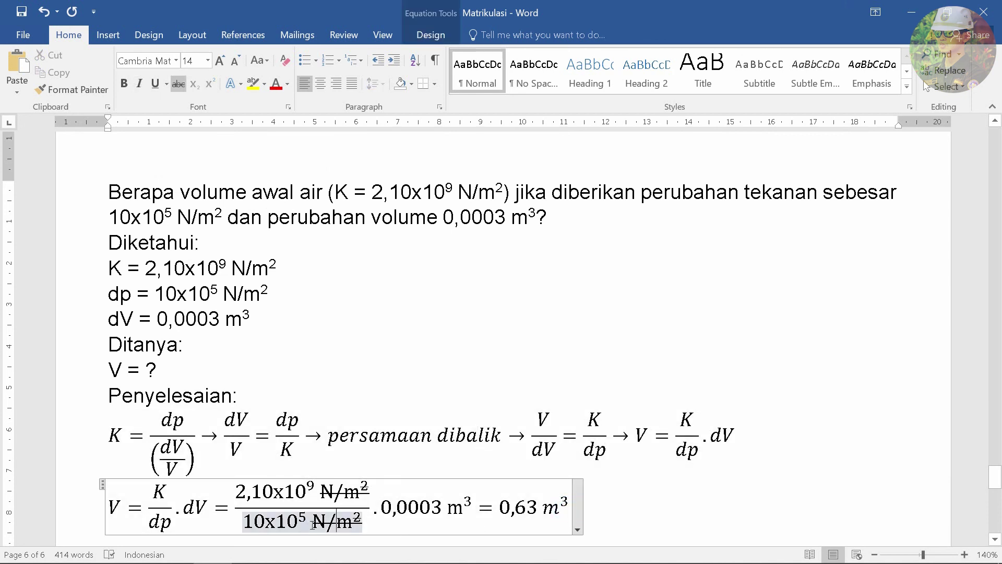
scroll(372, 485, "down", 2)
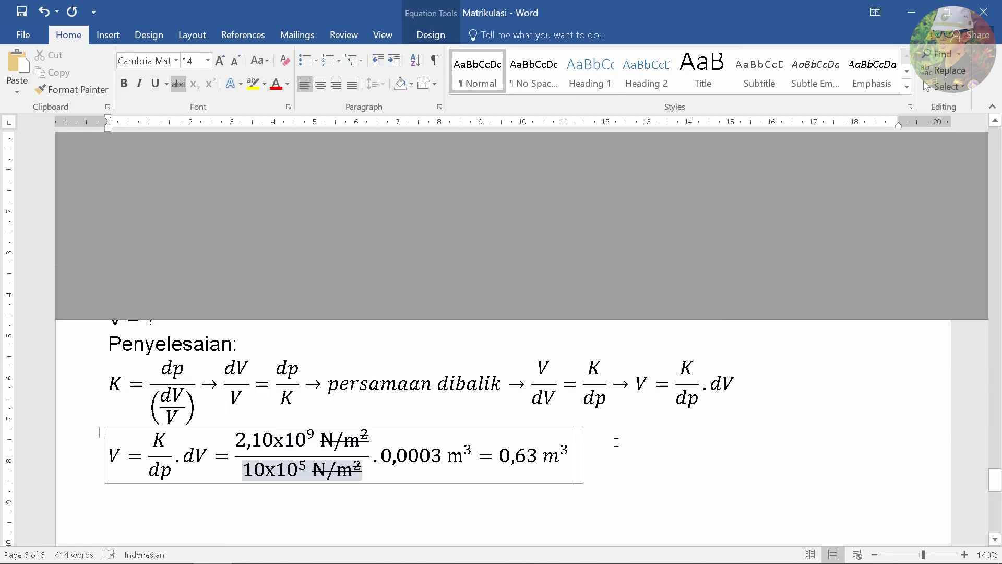